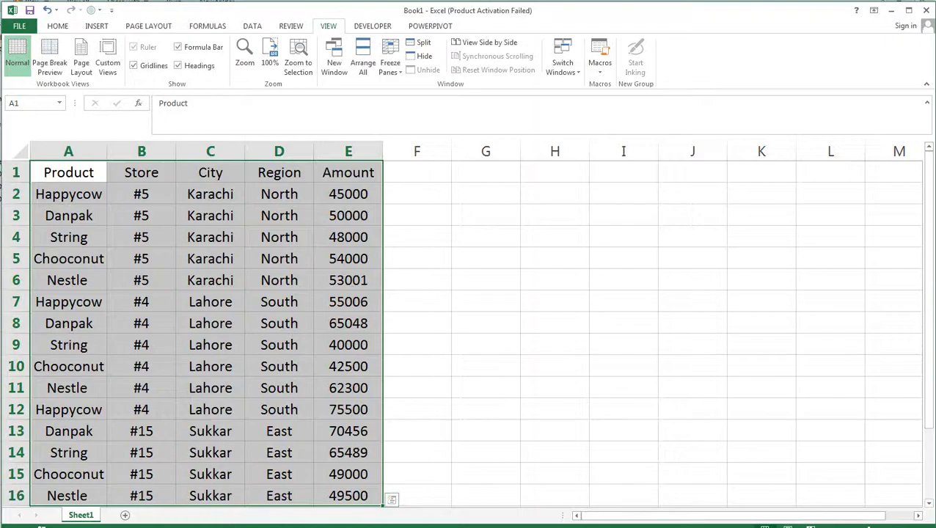
# Leave the title slide and bring up Excel with the sales data in A1:E16
pyautogui.hotkey('ctrl', 'q')
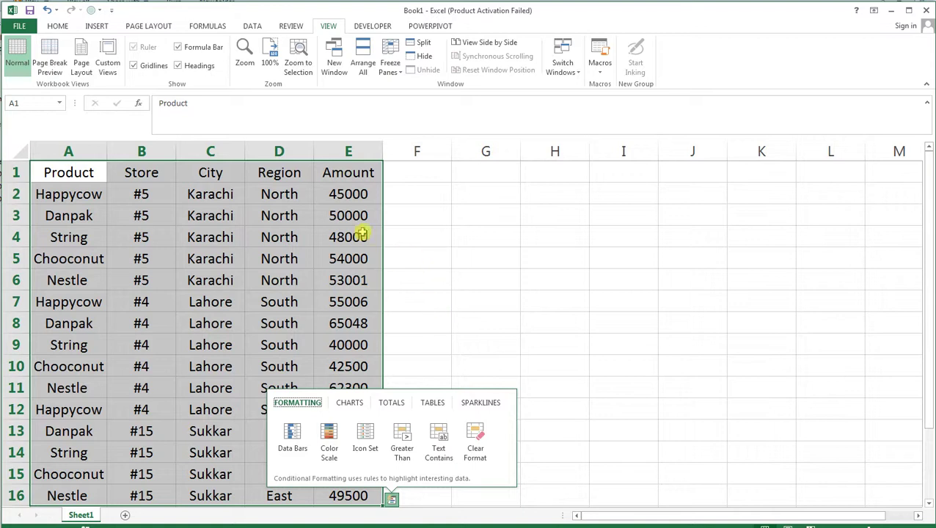
pyautogui.click(80, 172)
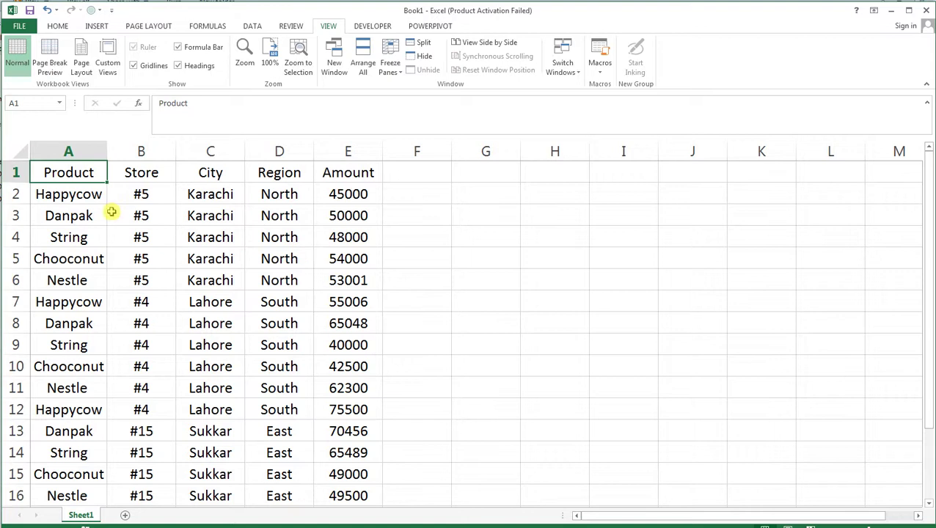
pyautogui.moveTo(68, 176); pyautogui.dragTo(67, 409)
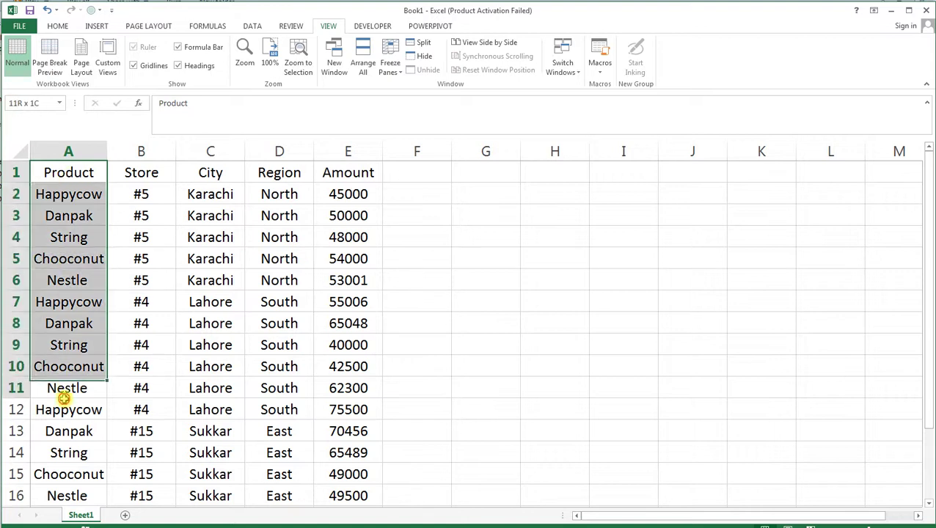
pyautogui.moveTo(141, 172); pyautogui.dragTo(112, 345)
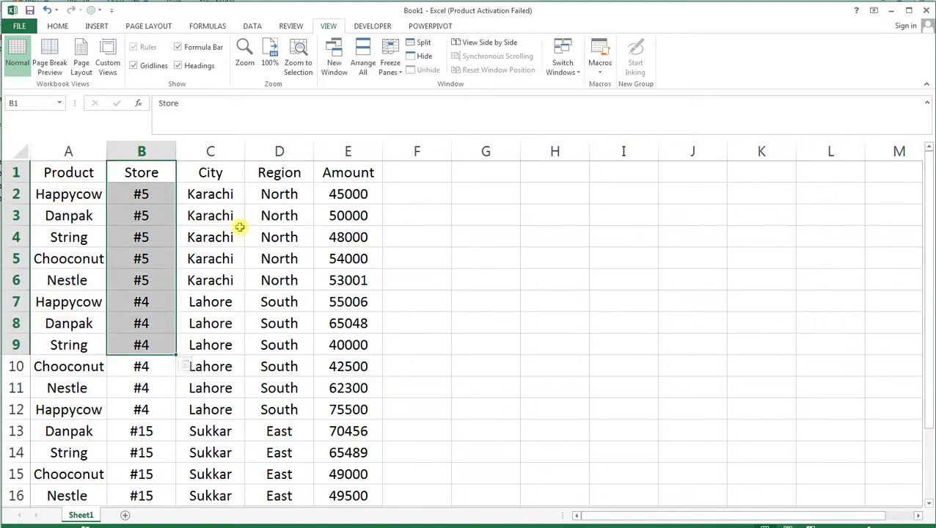
pyautogui.moveTo(210, 172); pyautogui.dragTo(210, 388)
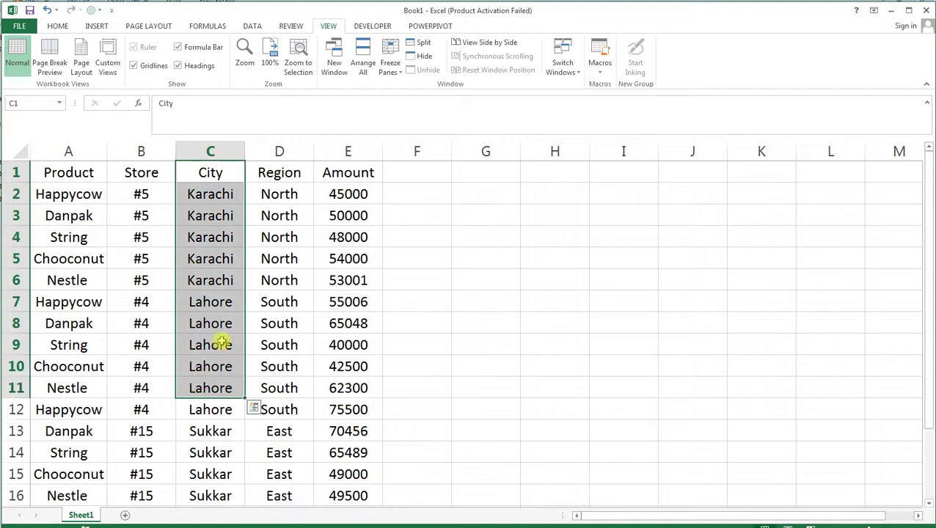
pyautogui.moveTo(272, 173)
pyautogui.mouseDown()
pyautogui.moveTo(253, 365)
pyautogui.moveTo(278, 388)
pyautogui.mouseUp()
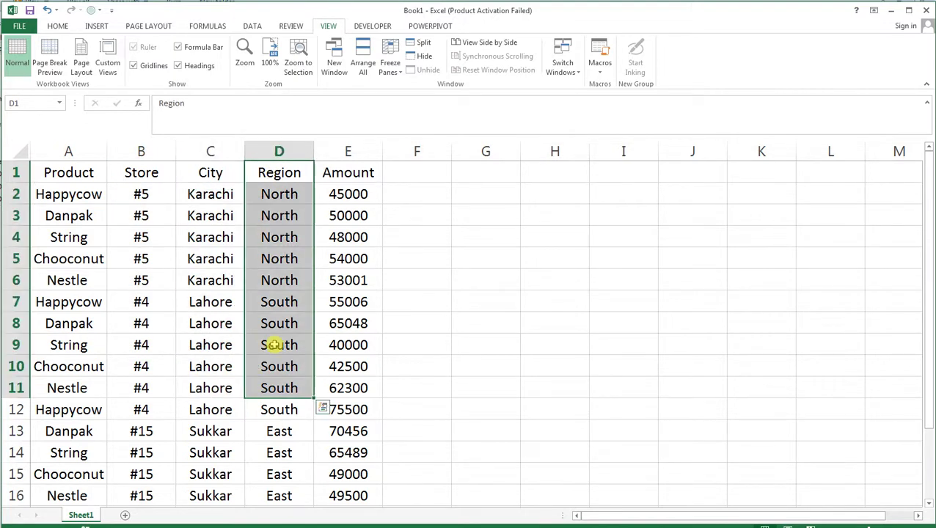
pyautogui.click(350, 174)
pyautogui.moveTo(350, 175); pyautogui.dragTo(342, 301)
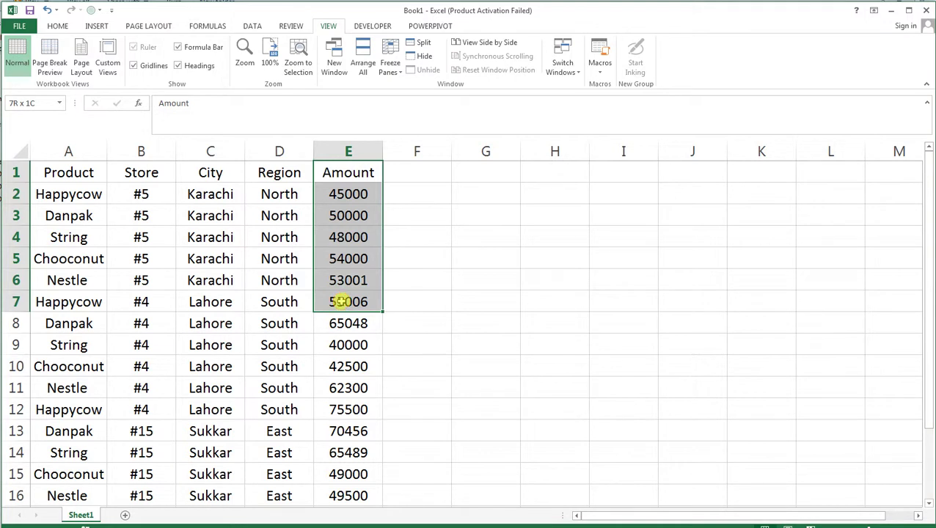
pyautogui.moveTo(341, 301); pyautogui.dragTo(342, 302)
pyautogui.click(438, 233)
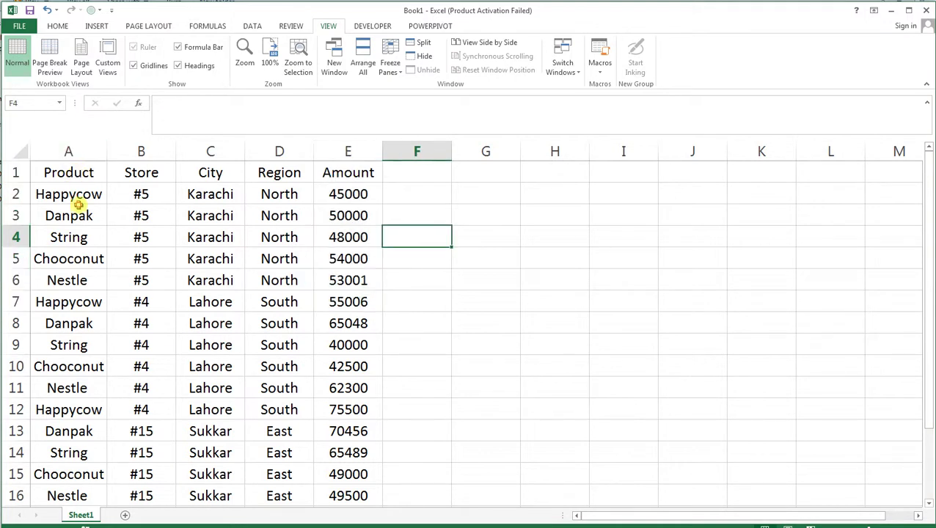
pyautogui.moveTo(70, 175); pyautogui.dragTo(218, 408)
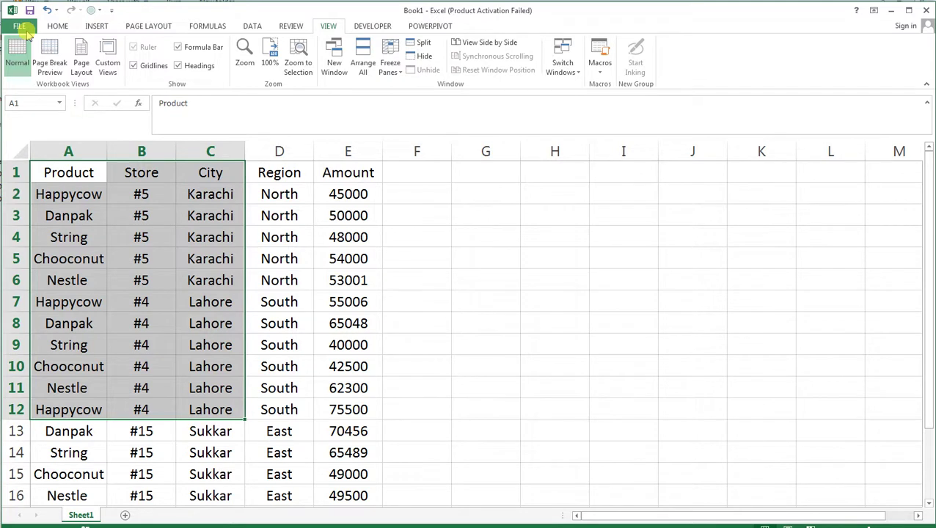
# Enable the Microsoft Office PowerPivot for Excel 2013 COM add-in through Excel Options
pyautogui.click(20, 26)
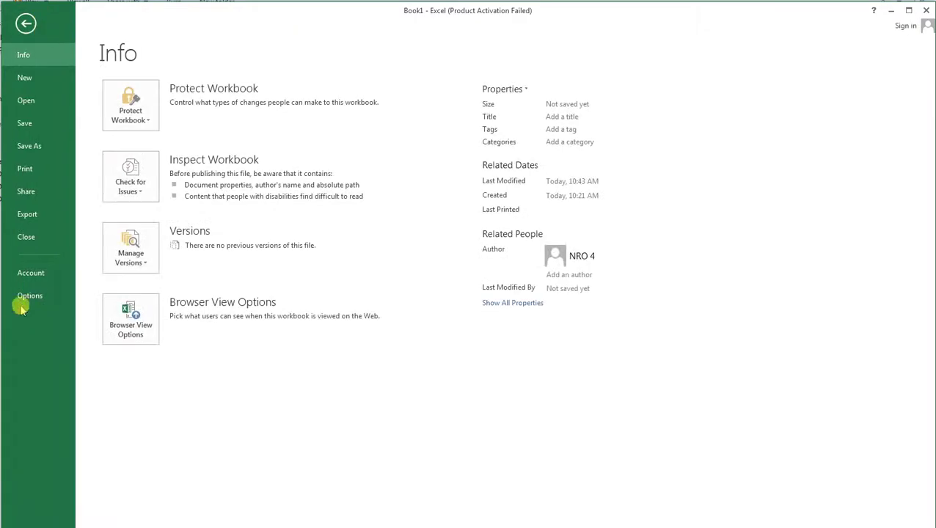
pyautogui.click(28, 297)
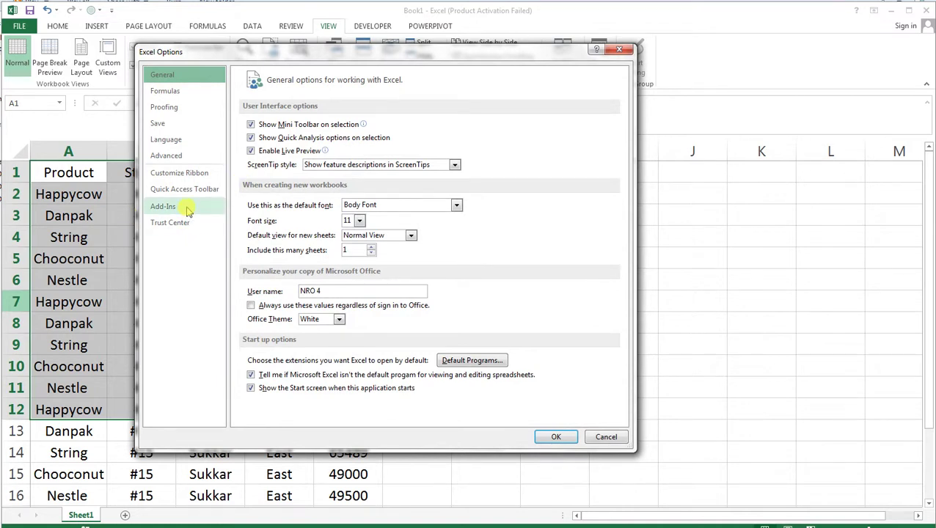
pyautogui.click(187, 209)
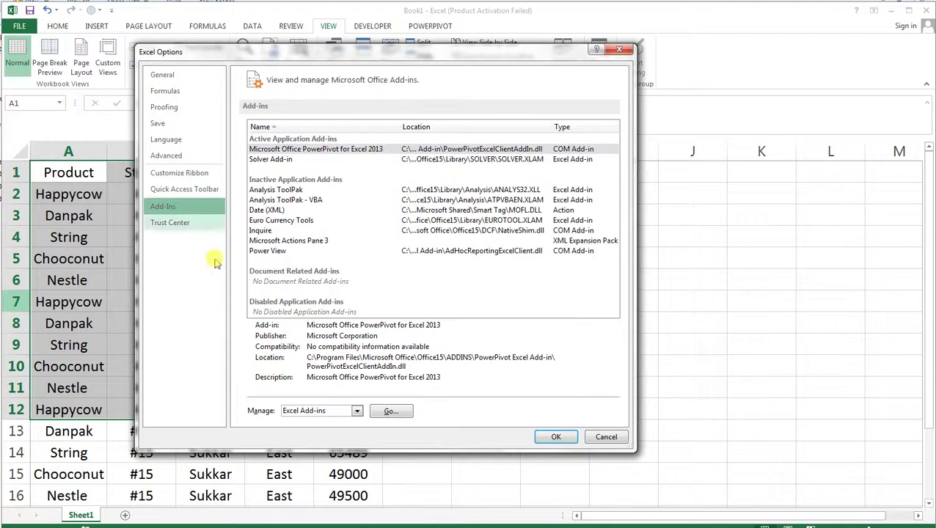
pyautogui.click(357, 413)
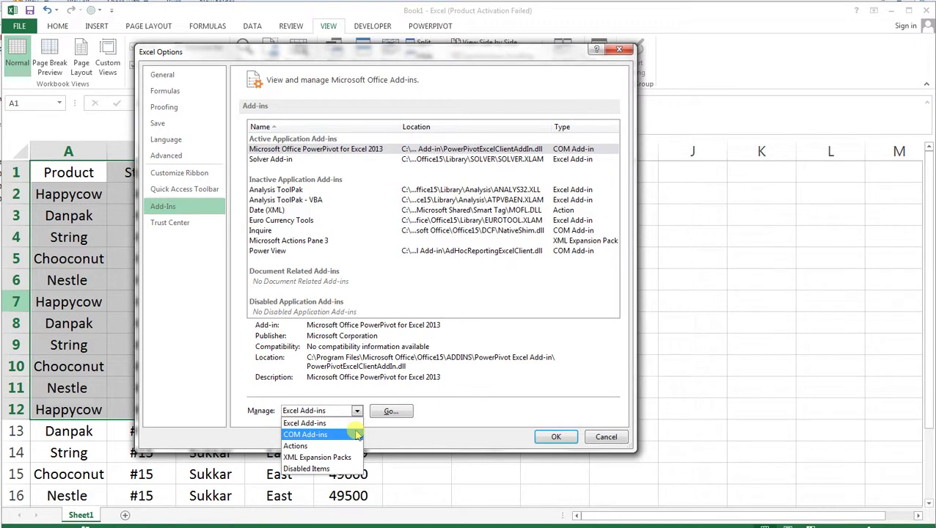
pyautogui.click(357, 435)
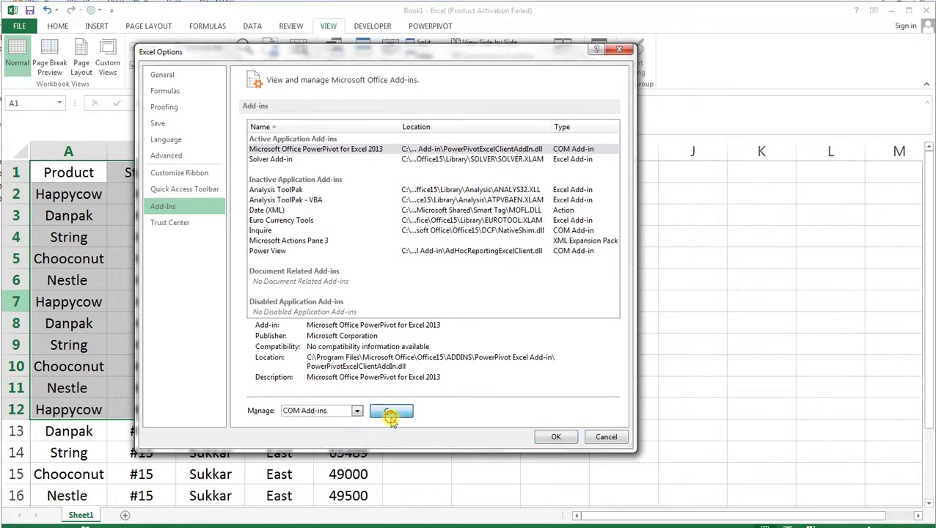
pyautogui.click(389, 411)
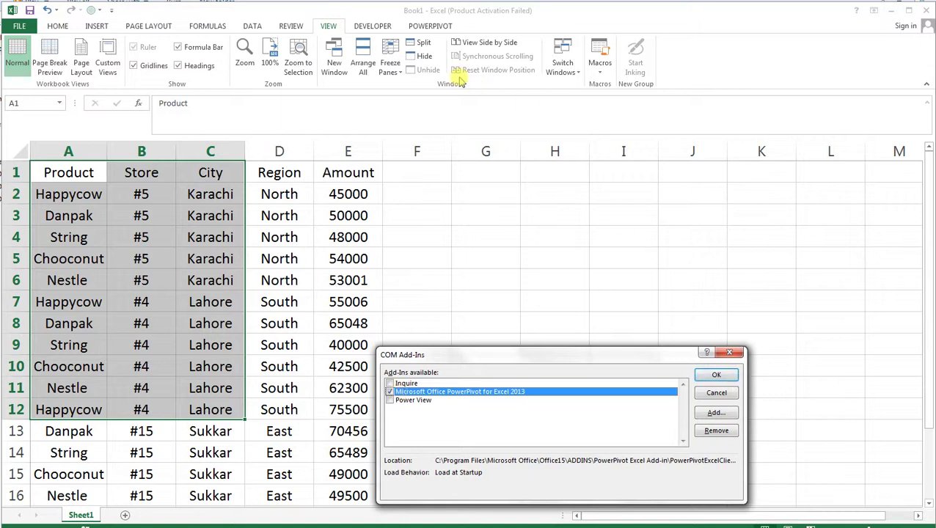
pyautogui.click(728, 352)
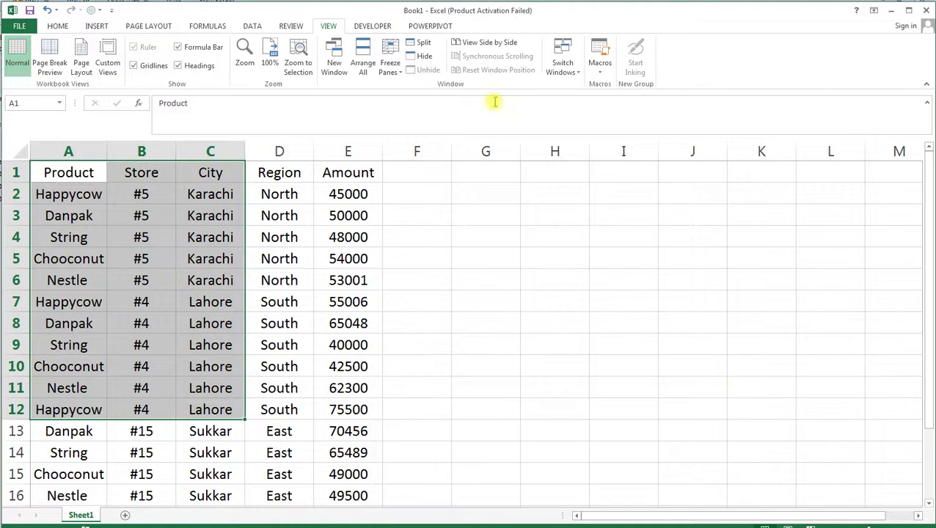
# Switch to the POWERPIVOT ribbon and select the sales table A1:E16
pyautogui.click(433, 27)
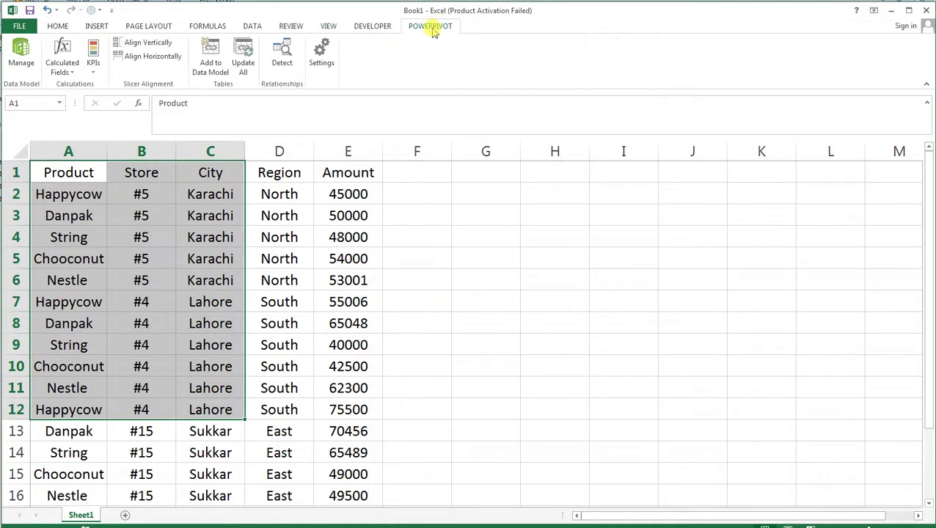
pyautogui.click(356, 199)
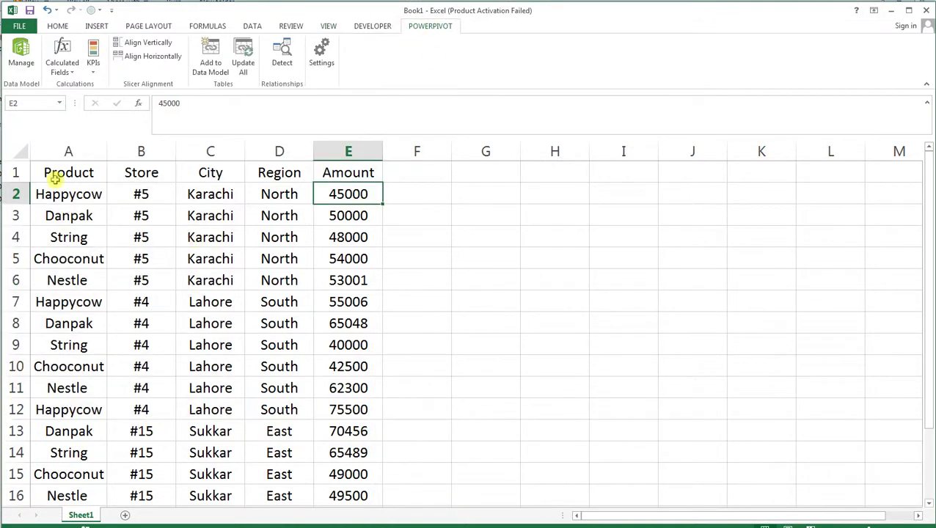
pyautogui.moveTo(52, 173); pyautogui.dragTo(323, 502)
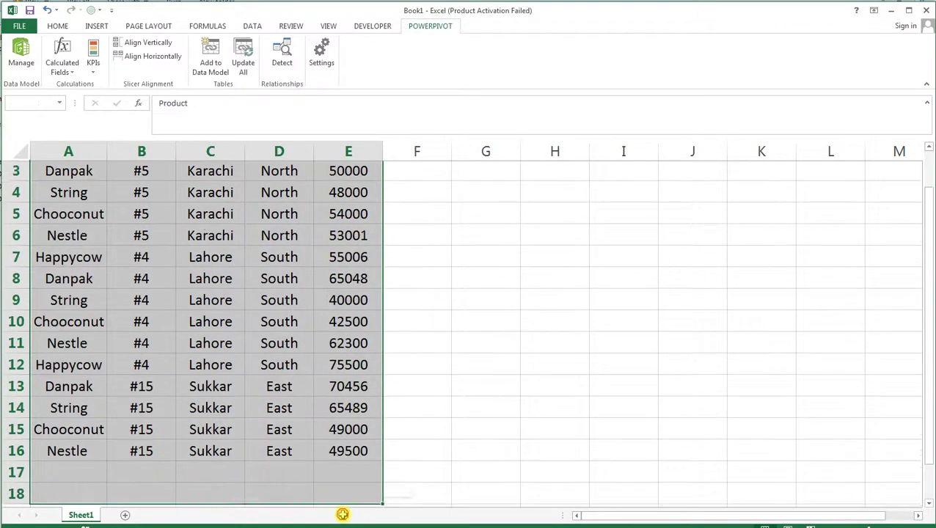
pyautogui.moveTo(322, 502); pyautogui.dragTo(327, 416)
pyautogui.scroll(1, 271, 360)
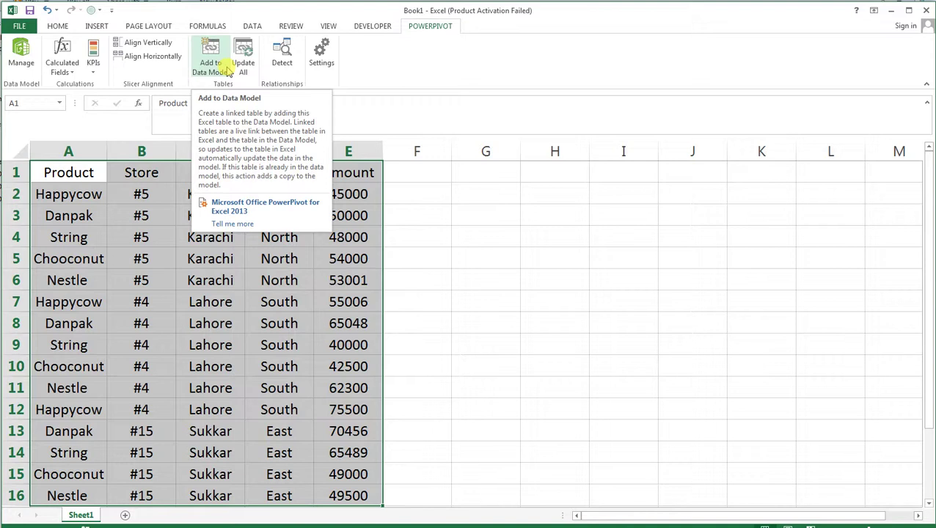
# Add the selection to the Data Model as linked table Table1, with headers
pyautogui.click(225, 64)
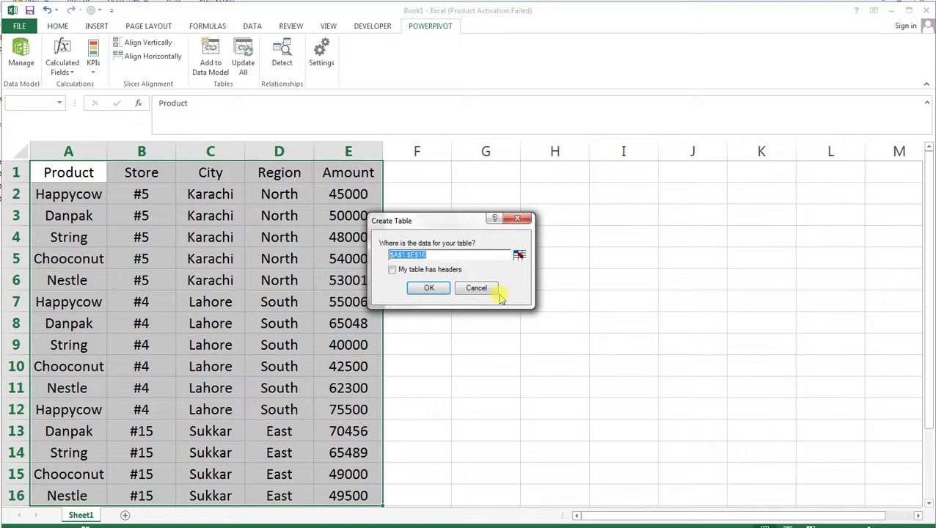
pyautogui.click(391, 269)
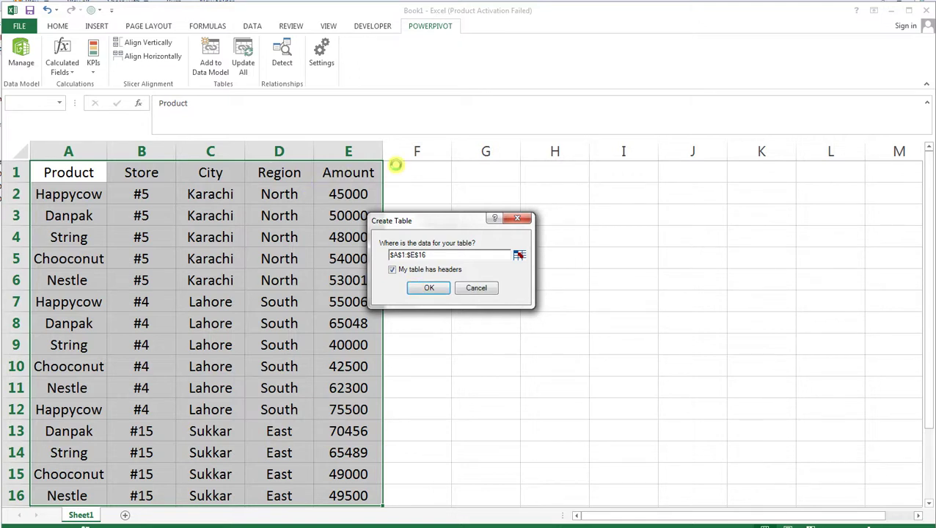
pyautogui.click(435, 284)
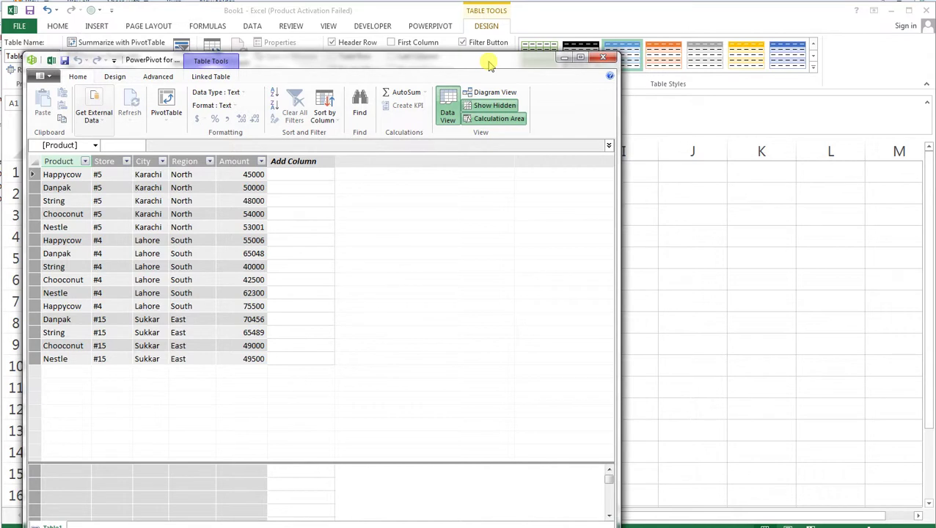
# Restore and enlarge the PowerPivot window to show Table1's 15 rows and five columns
pyautogui.doubleClick(490, 64)
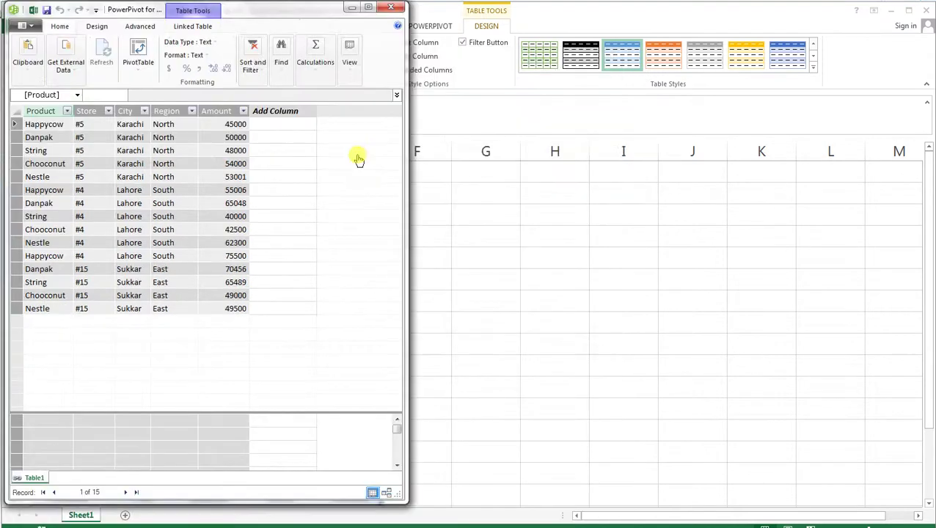
pyautogui.moveTo(408, 228)
pyautogui.mouseDown()
pyautogui.moveTo(891, 264)
pyautogui.moveTo(930, 254)
pyautogui.mouseUp()
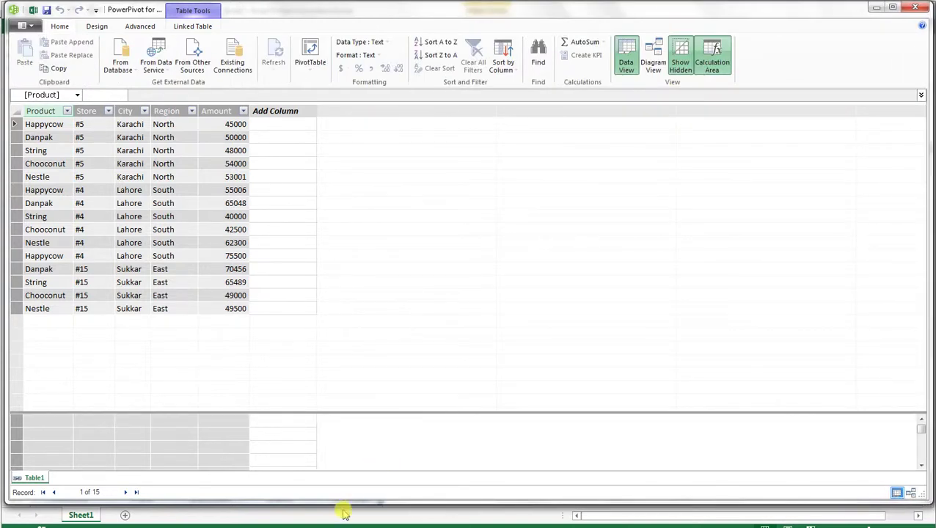
pyautogui.moveTo(353, 504); pyautogui.dragTo(355, 524)
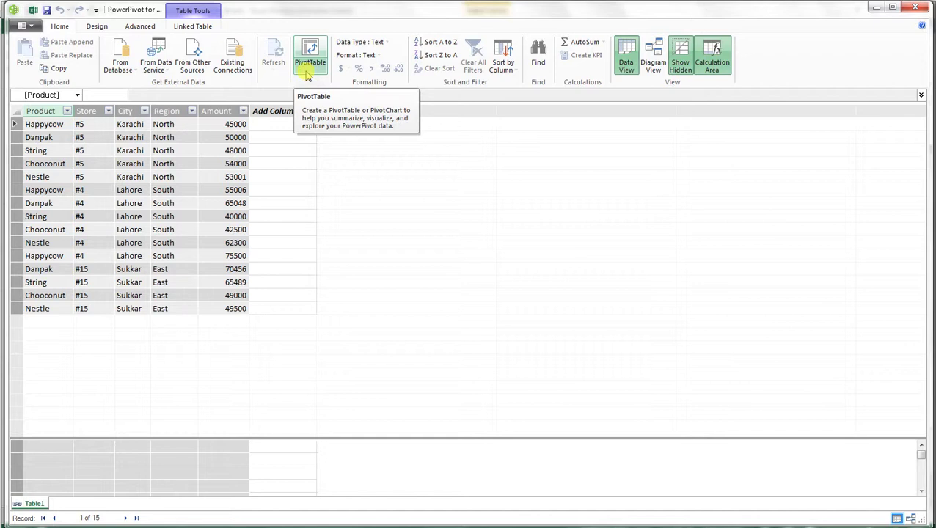
# Choose Four Charts from the PivotTable dropdown on PowerPivot's Home tab
pyautogui.click(307, 75)
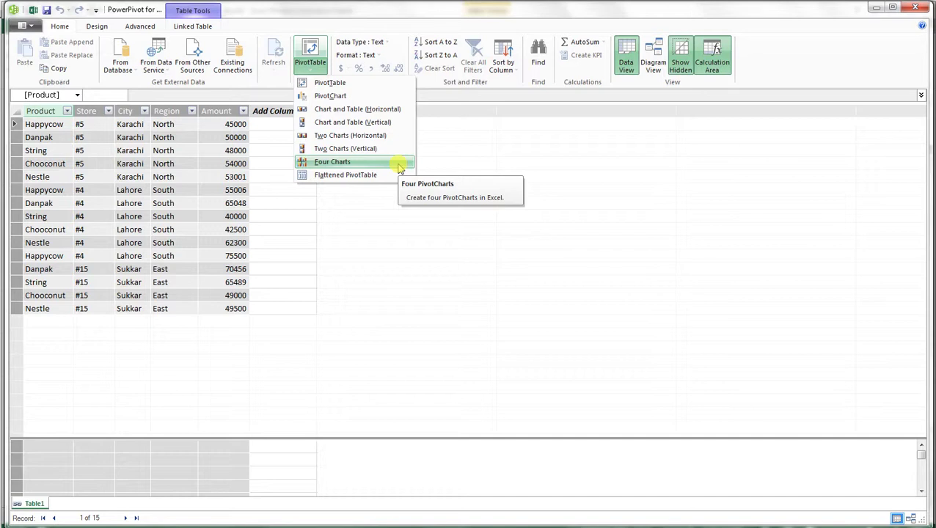
pyautogui.click(400, 163)
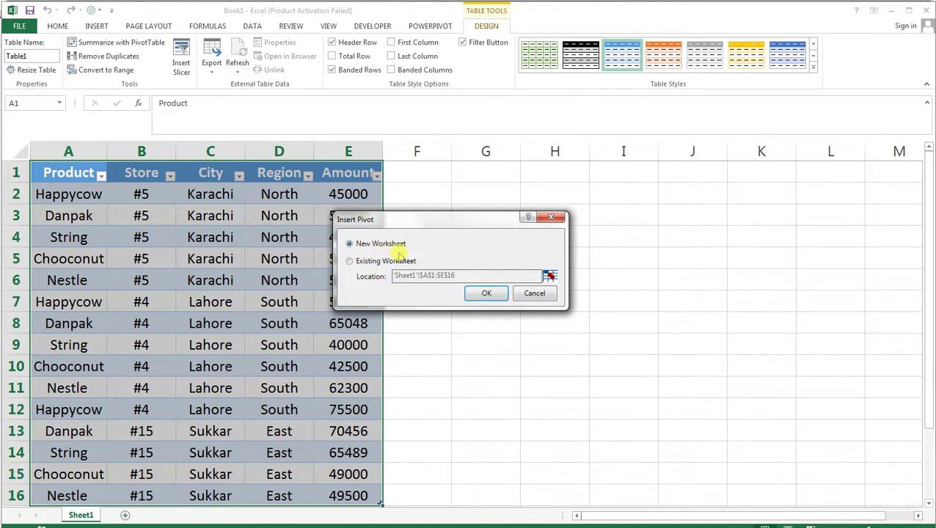
# Insert the four PivotCharts on a New Worksheet, creating Sheet2
pyautogui.click(487, 294)
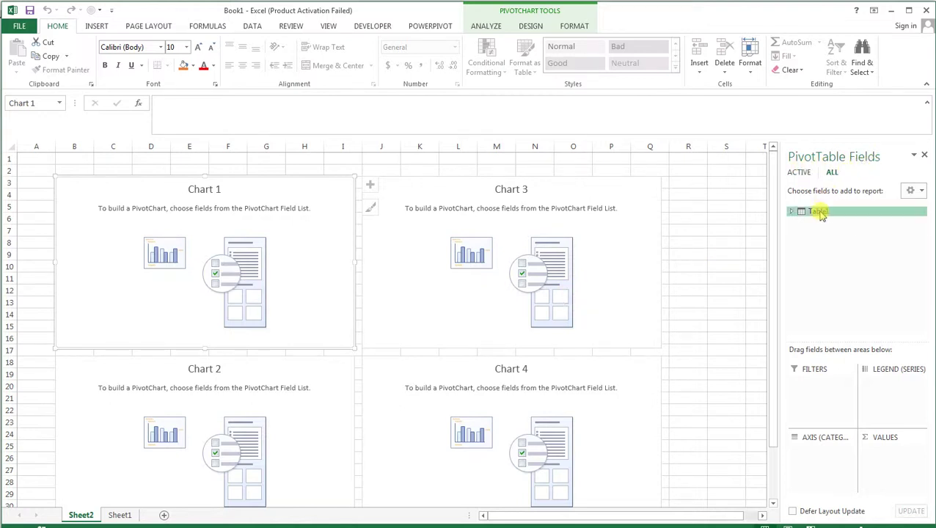
# Expand Table1 in the PivotTable Fields pane to show its five fields
pyautogui.click(792, 212)
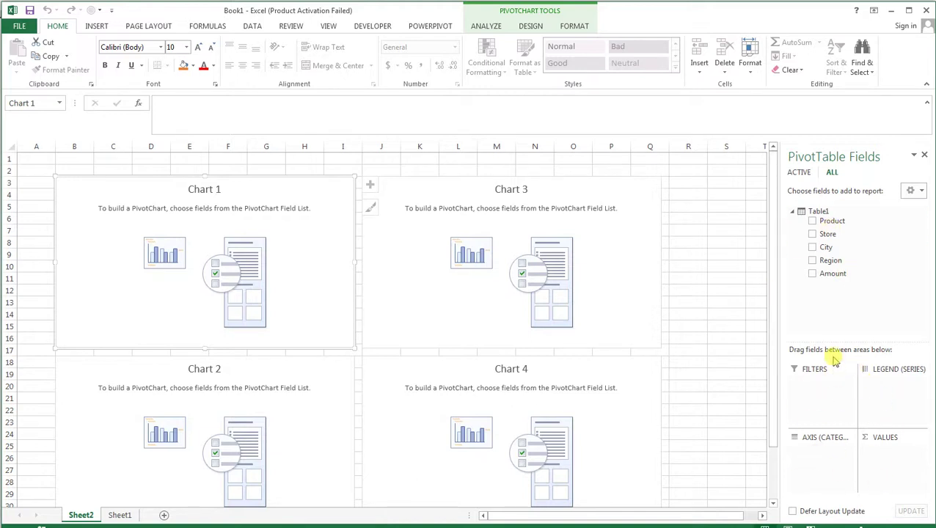
pyautogui.moveTo(829, 261)
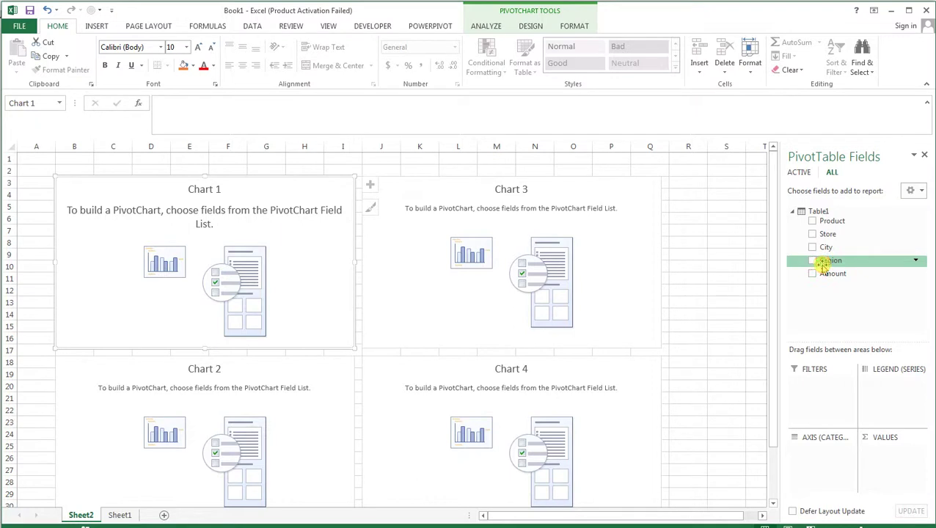
# Put Region on Chart 1's axis and Sum of Amount in its values
pyautogui.moveTo(823, 268); pyautogui.dragTo(807, 460)
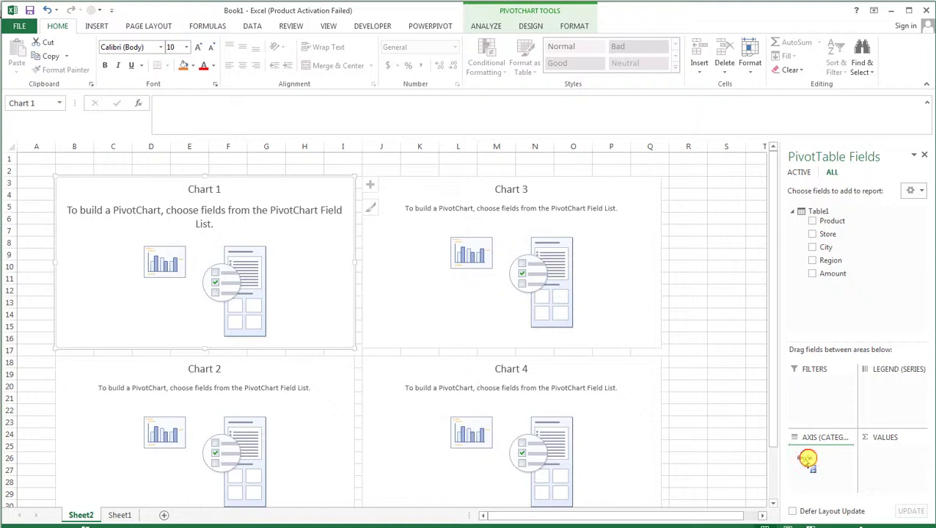
pyautogui.moveTo(806, 460); pyautogui.dragTo(806, 461)
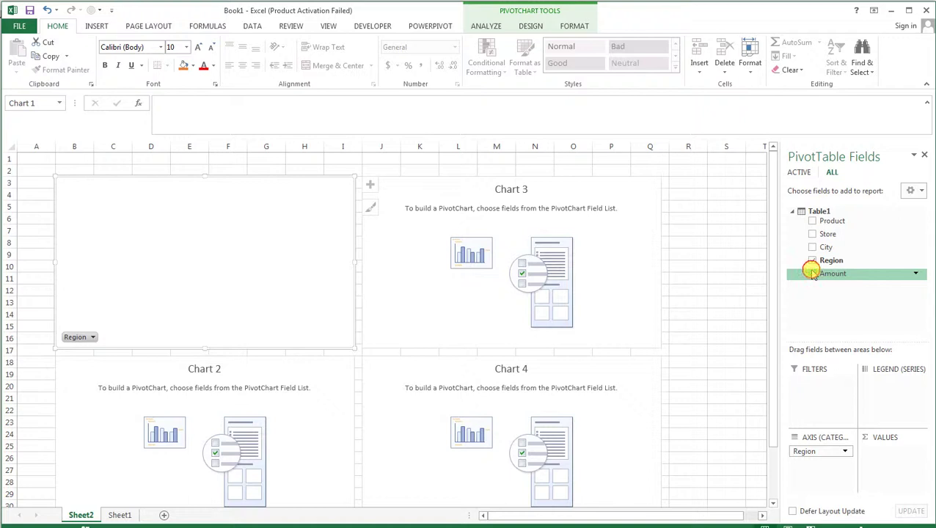
pyautogui.moveTo(813, 275); pyautogui.dragTo(879, 462)
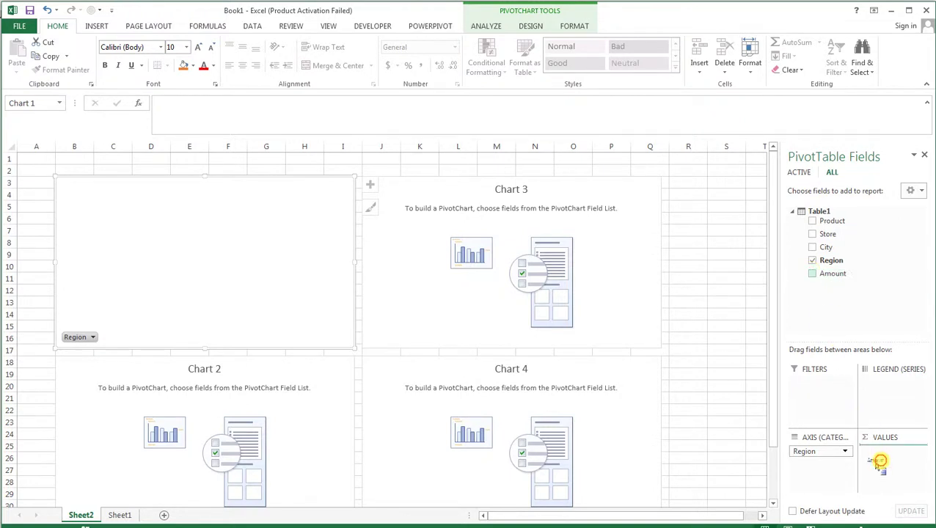
pyautogui.moveTo(879, 462); pyautogui.dragTo(880, 462)
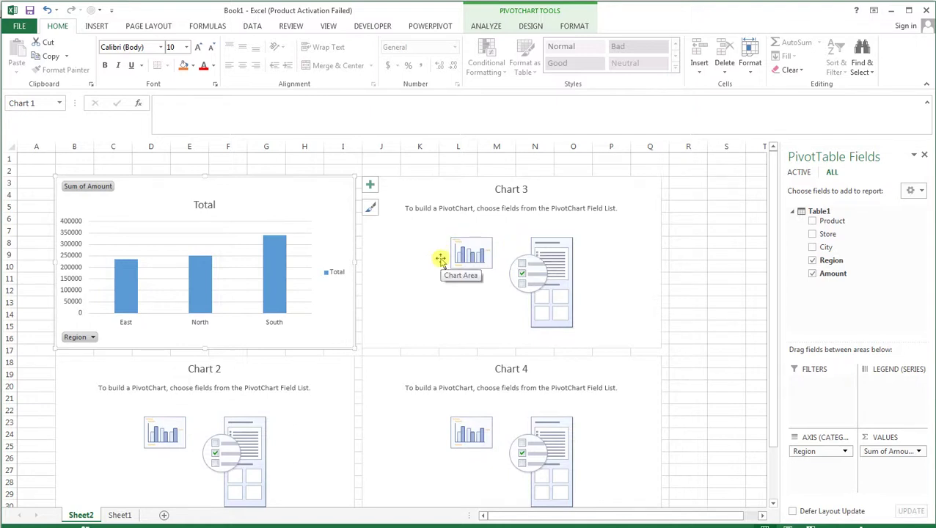
# Select Chart 3 from the chart elements list
pyautogui.click(370, 184)
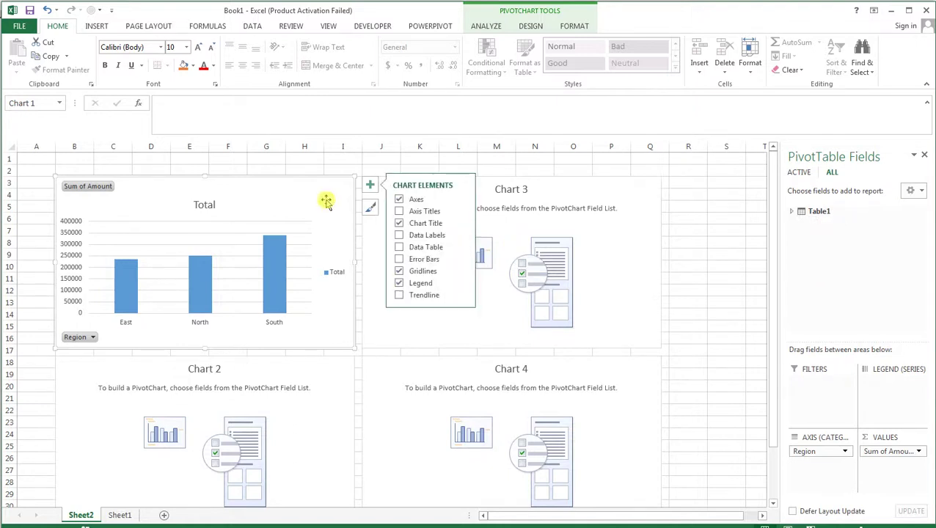
pyautogui.click(537, 183)
pyautogui.click(540, 185)
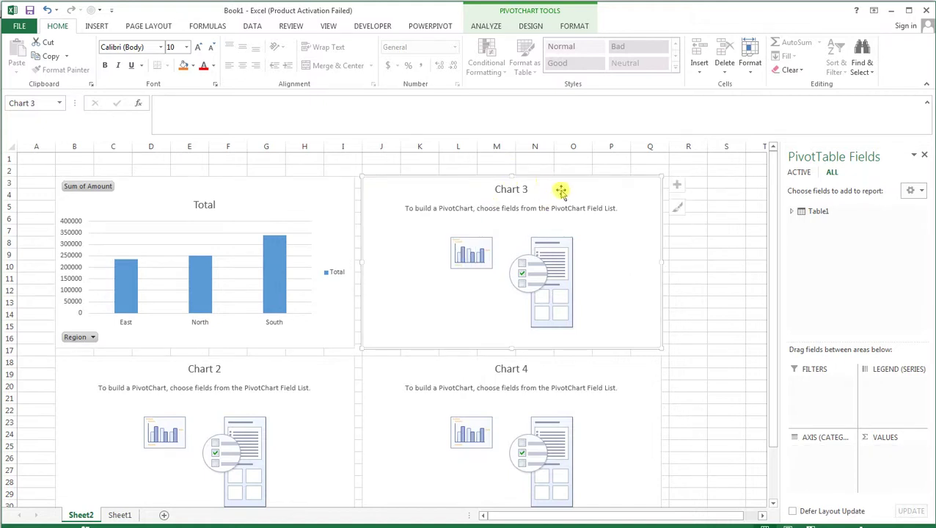
# Put Store on Chart 3's axis and Sum of Amount in its values
pyautogui.click(794, 211)
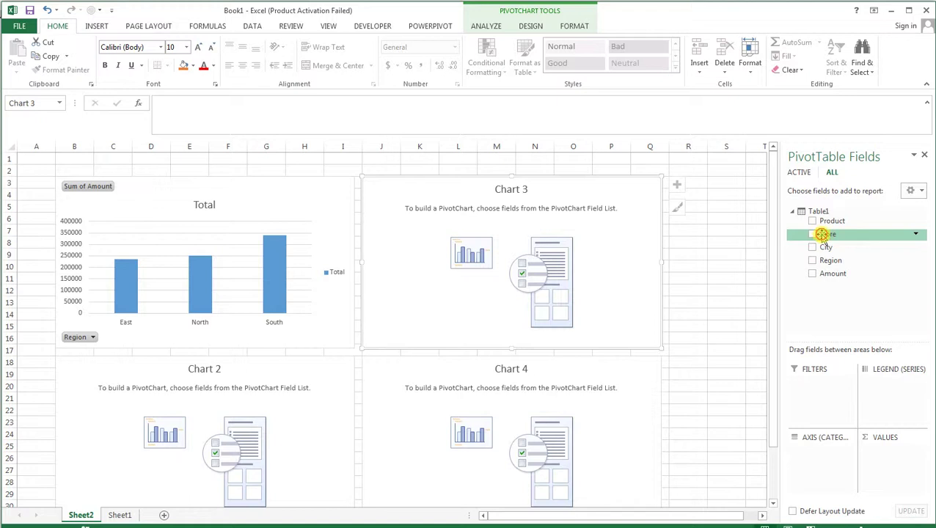
pyautogui.moveTo(822, 234); pyautogui.dragTo(799, 462)
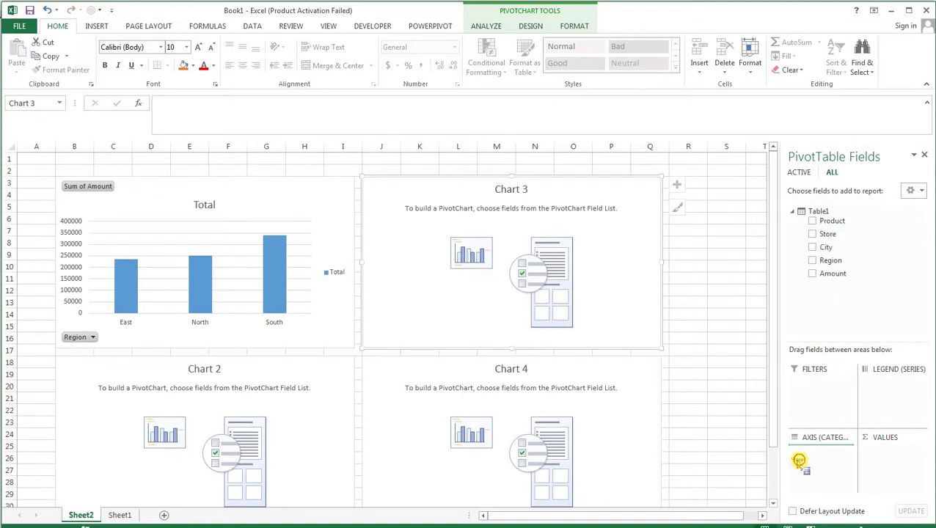
pyautogui.moveTo(799, 463); pyautogui.dragTo(799, 461)
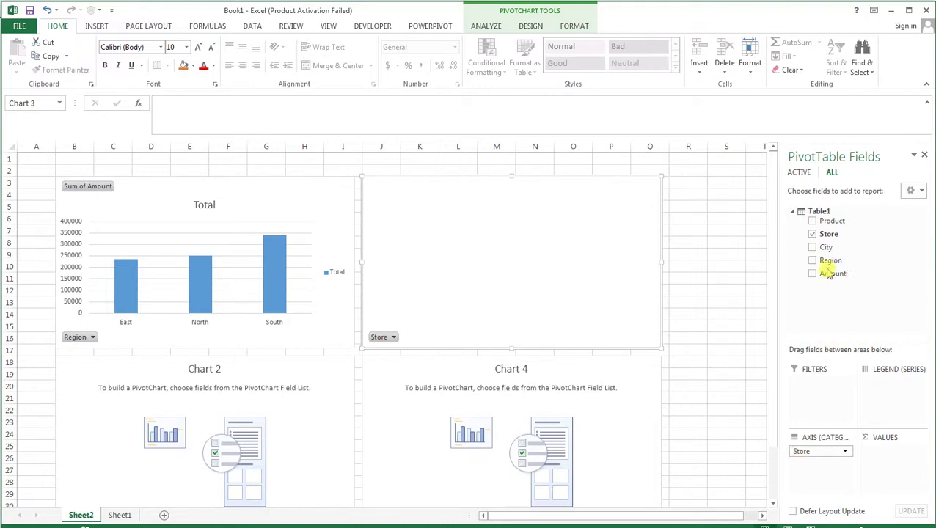
pyautogui.moveTo(828, 272)
pyautogui.mouseDown()
pyautogui.moveTo(882, 429)
pyautogui.moveTo(882, 455)
pyautogui.mouseUp()
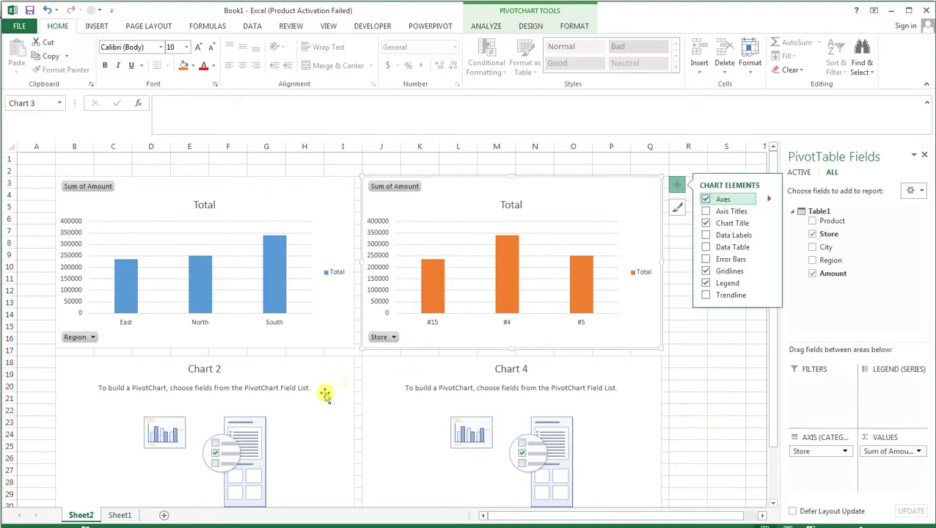
pyautogui.click(290, 396)
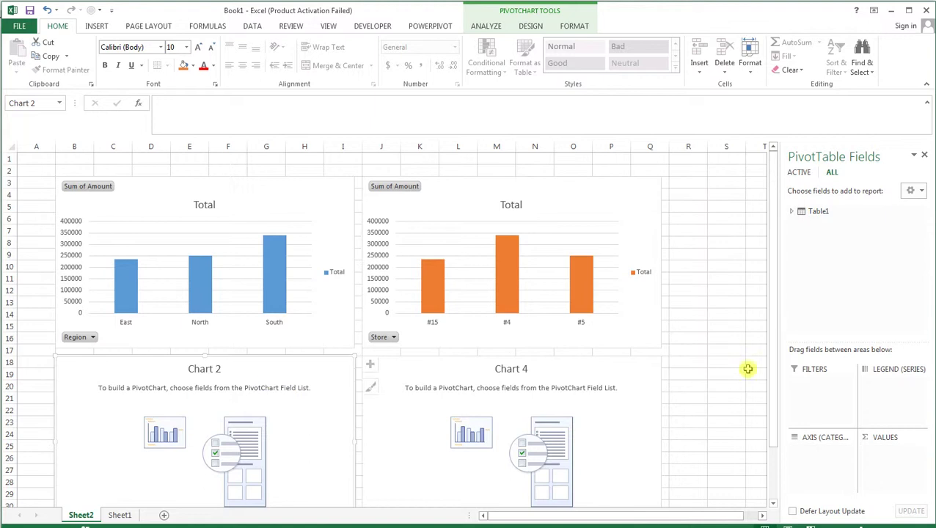
# Plot Sum of Amount by Product on Chart 2, with stores #15, #4 and #5 as series
pyautogui.click(793, 211)
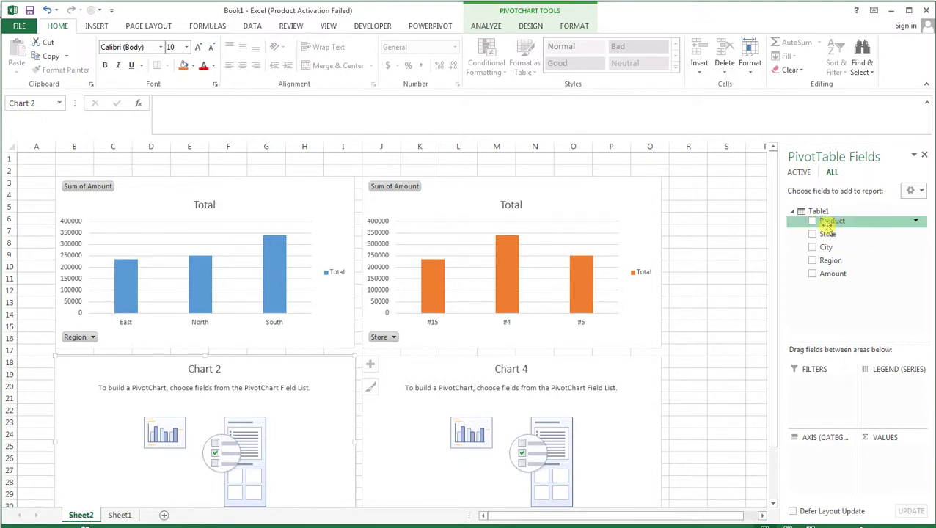
pyautogui.moveTo(819, 224); pyautogui.dragTo(820, 455)
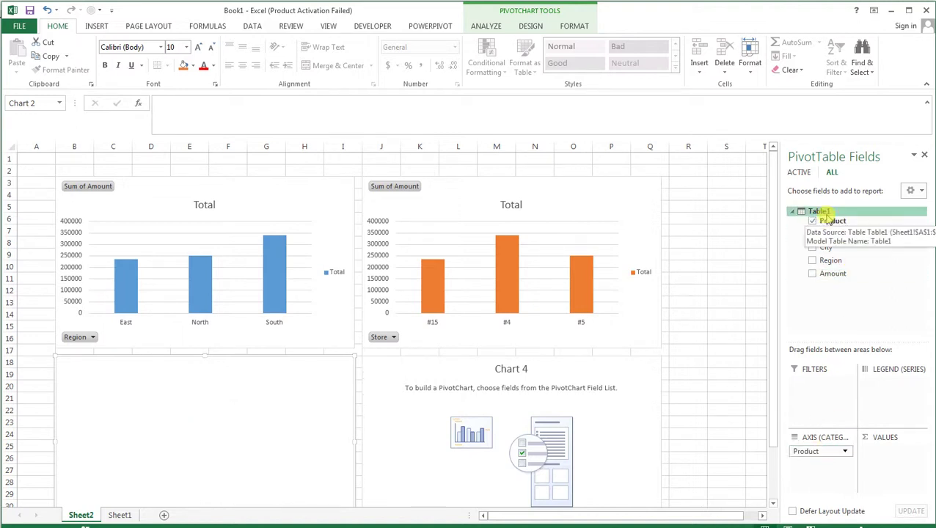
pyautogui.moveTo(828, 273); pyautogui.dragTo(882, 452)
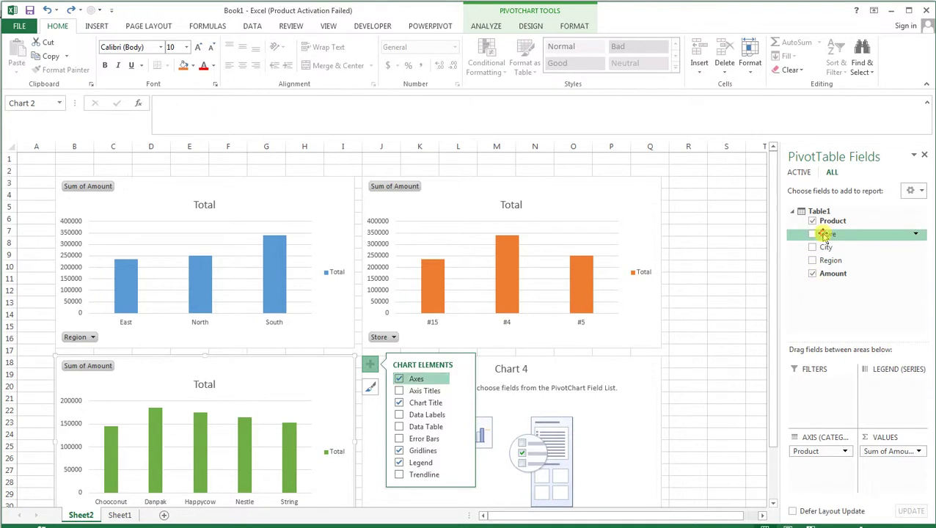
pyautogui.moveTo(824, 233); pyautogui.dragTo(885, 380)
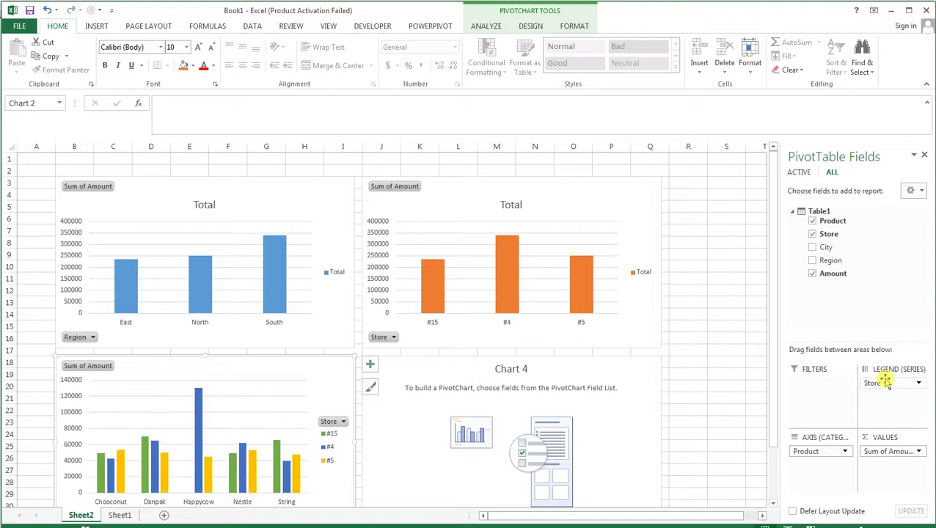
pyautogui.click(642, 428)
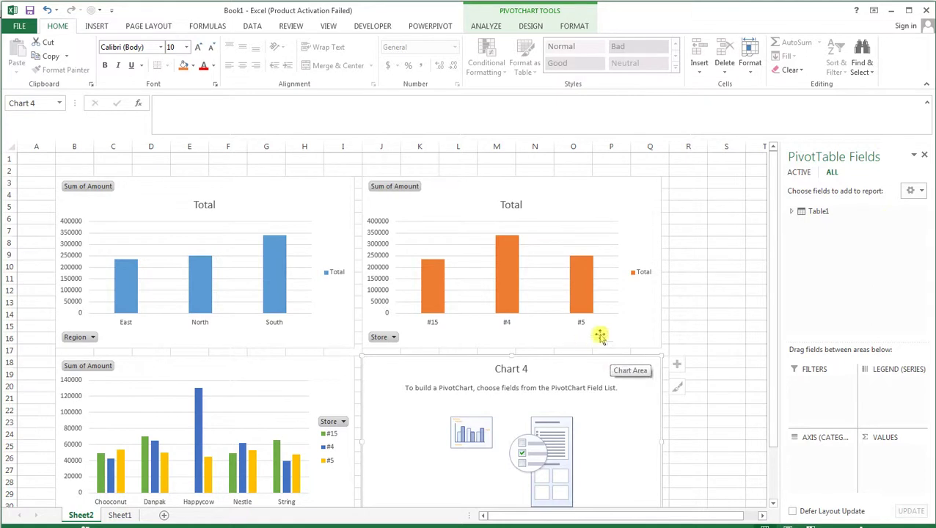
# Plot Sum of Amount by Store on Chart 4, with one series per Product
pyautogui.click(792, 211)
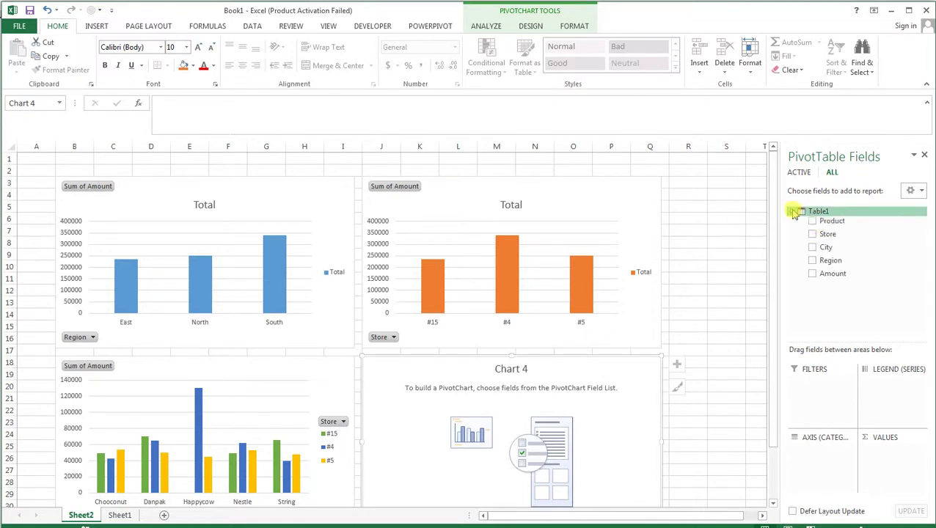
pyautogui.moveTo(832, 220); pyautogui.dragTo(903, 385)
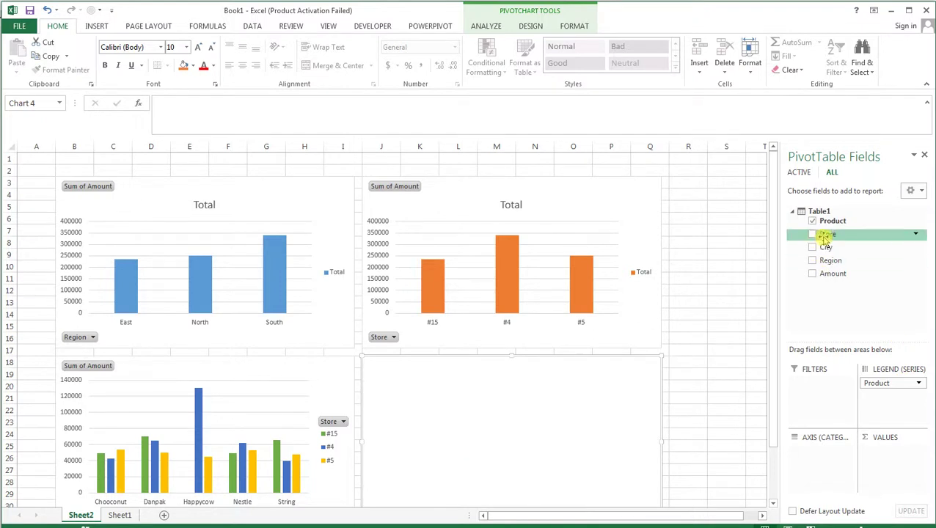
pyautogui.moveTo(825, 235)
pyautogui.mouseDown()
pyautogui.moveTo(836, 418)
pyautogui.moveTo(821, 461)
pyautogui.mouseUp()
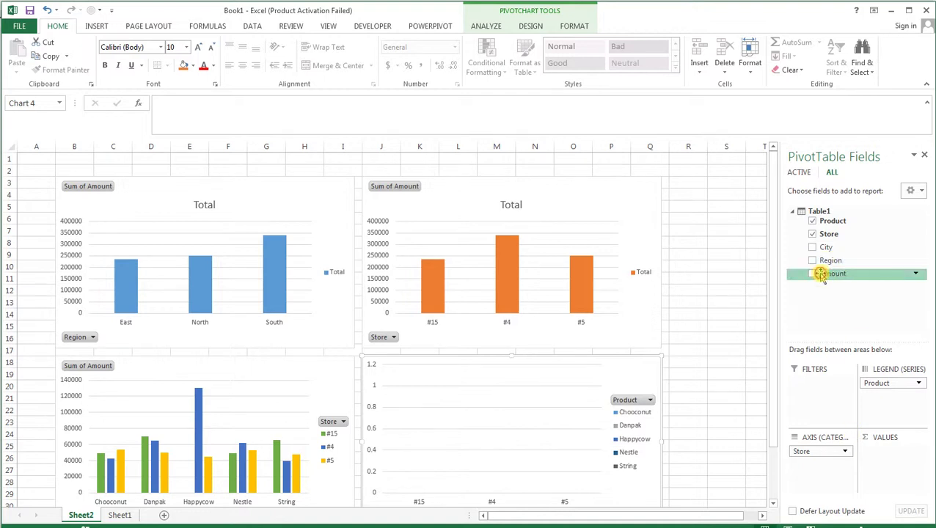
pyautogui.moveTo(820, 274); pyautogui.dragTo(901, 455)
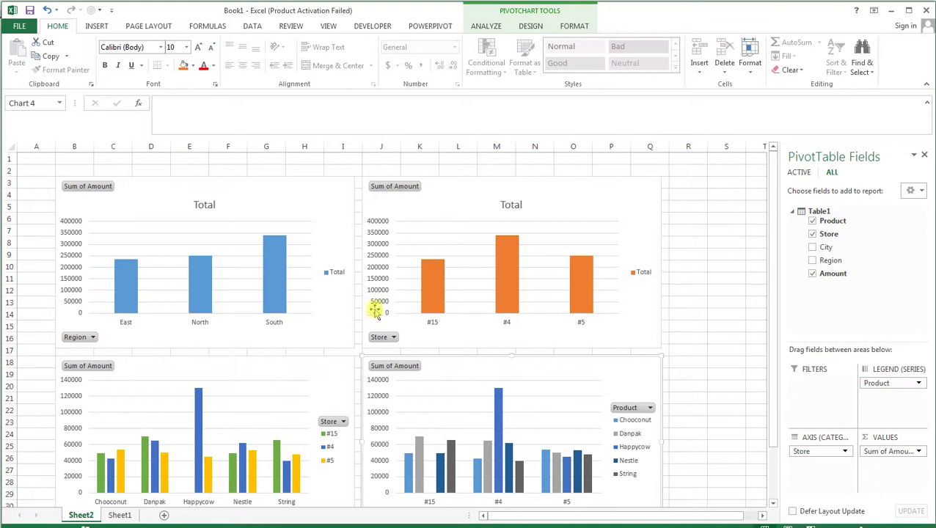
pyautogui.click(235, 189)
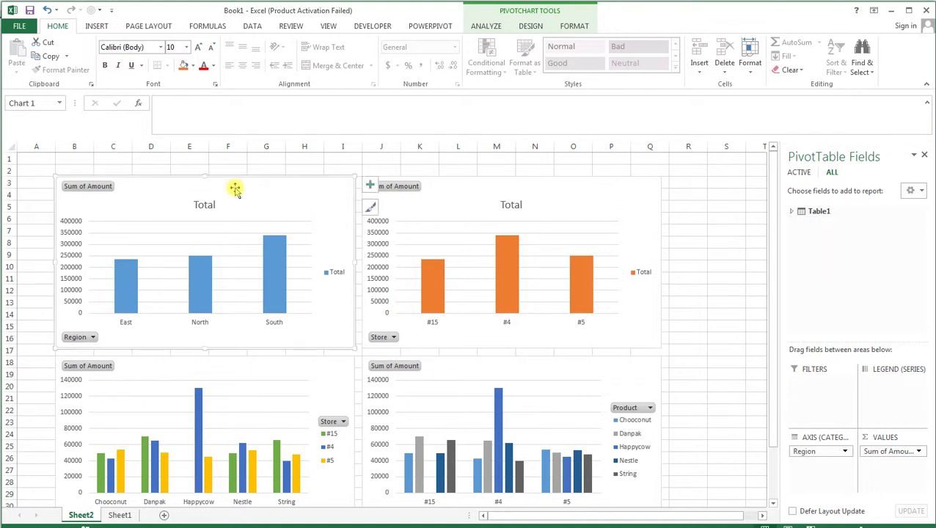
# Apply the dark chart style to the bottom-left products-by-store chart
pyautogui.click(400, 382)
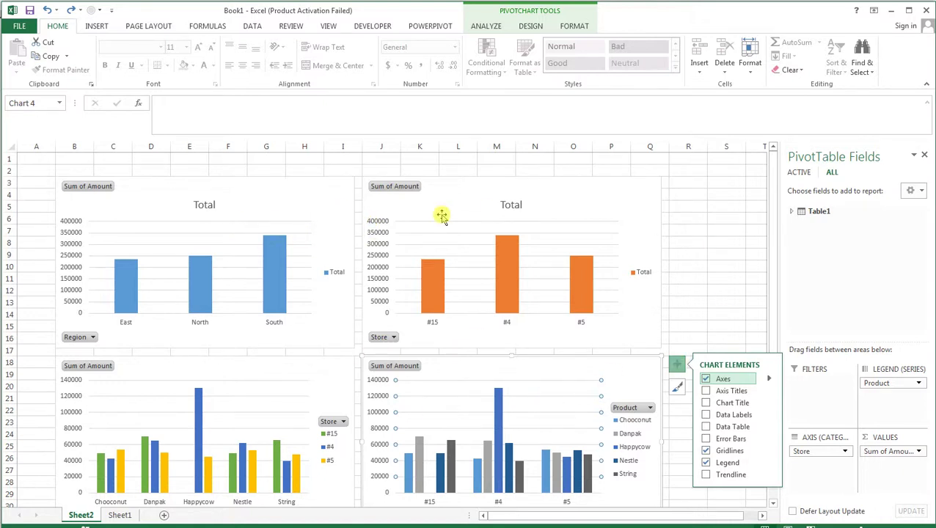
pyautogui.click(335, 383)
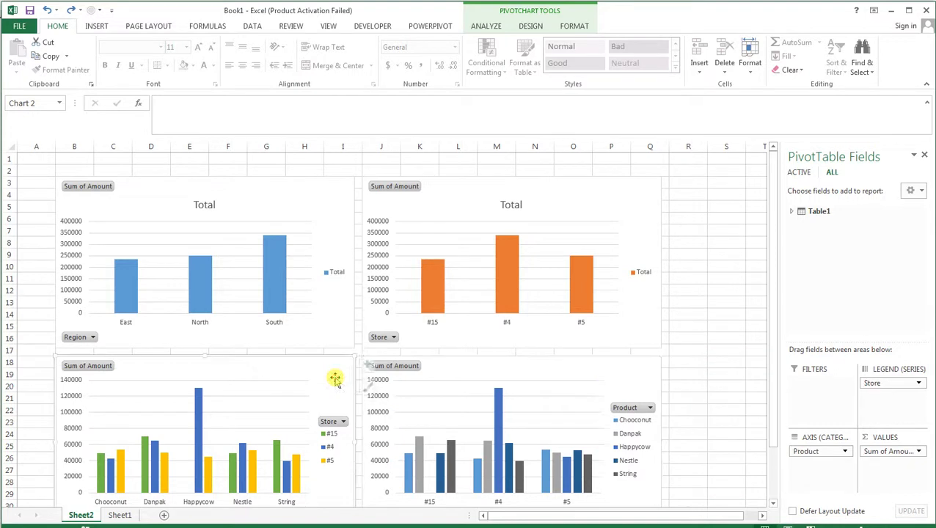
pyautogui.click(374, 387)
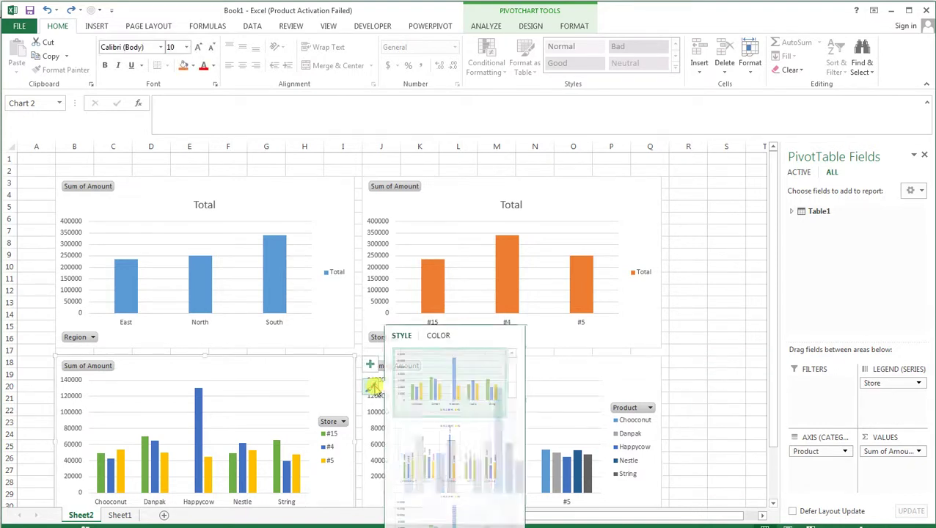
pyautogui.moveTo(511, 378); pyautogui.dragTo(513, 467)
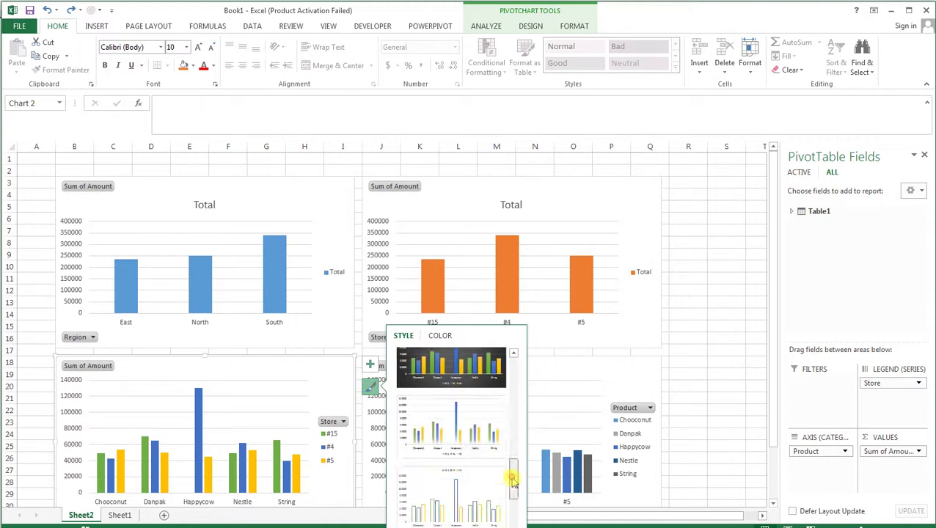
pyautogui.click(478, 383)
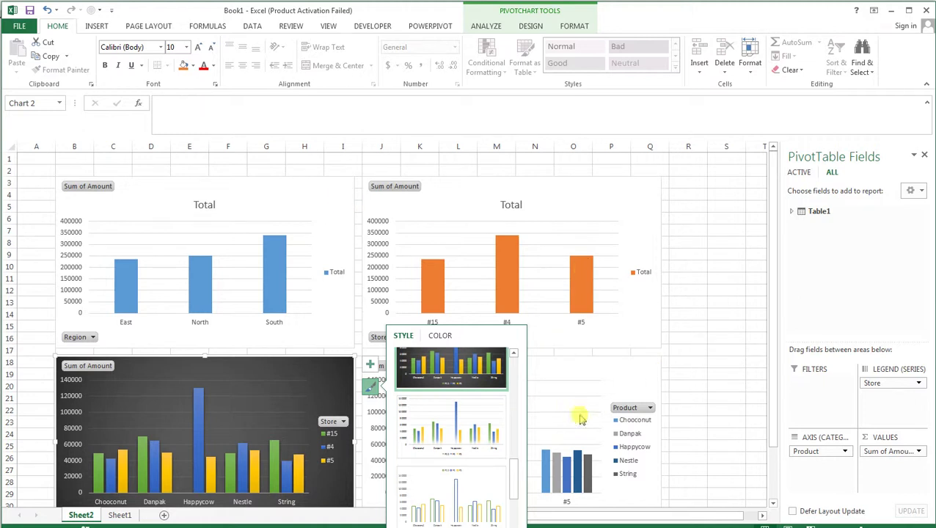
# Apply the same dark style to the top-right totals-by-store chart from the Design gallery
pyautogui.click(581, 340)
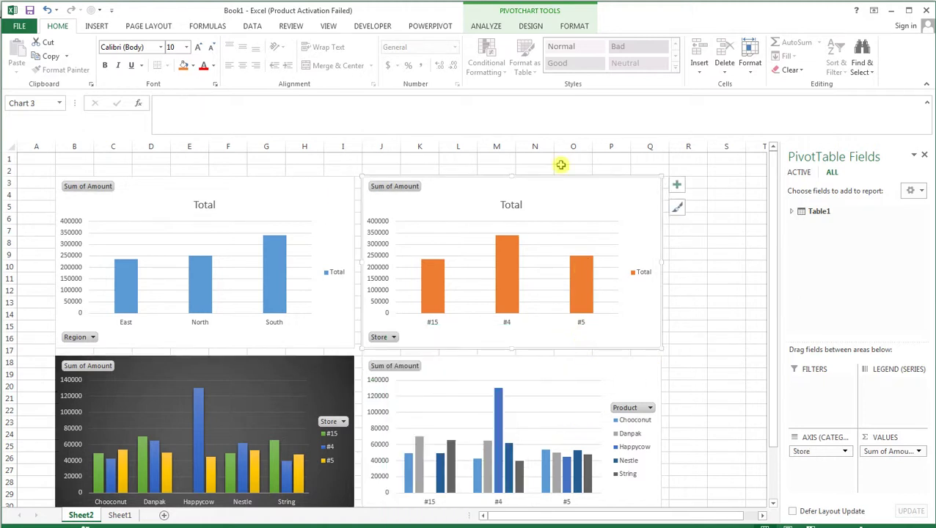
pyautogui.click(530, 26)
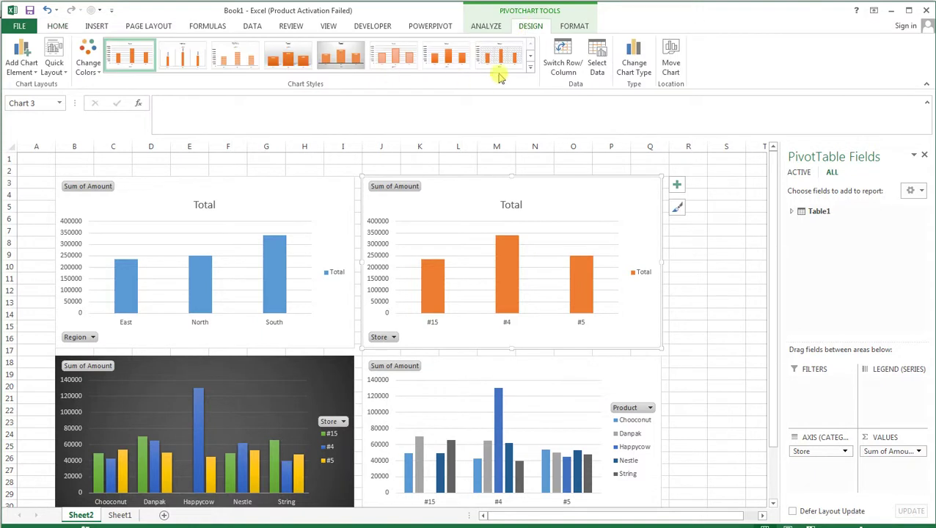
pyautogui.click(531, 69)
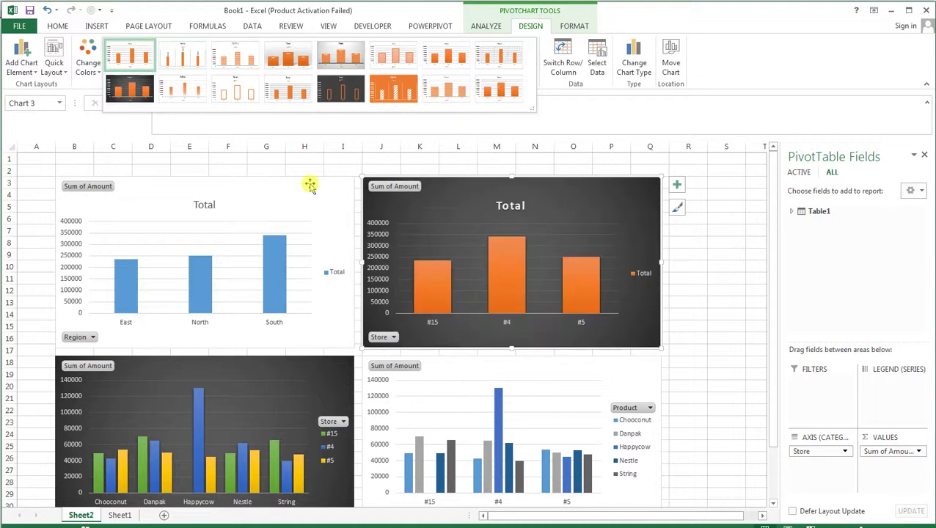
pyautogui.click(602, 369)
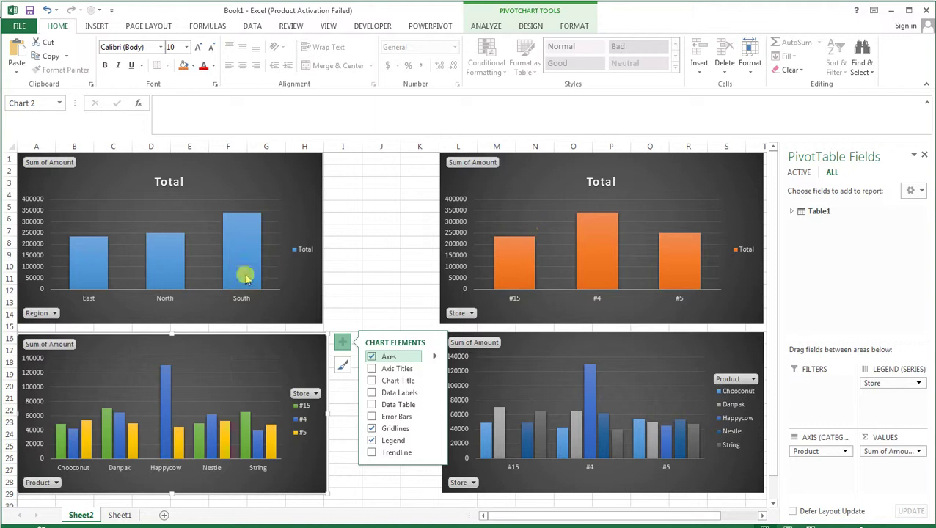
# Add a Product slicer for the Region chart and place it between the top two charts
pyautogui.click(372, 246)
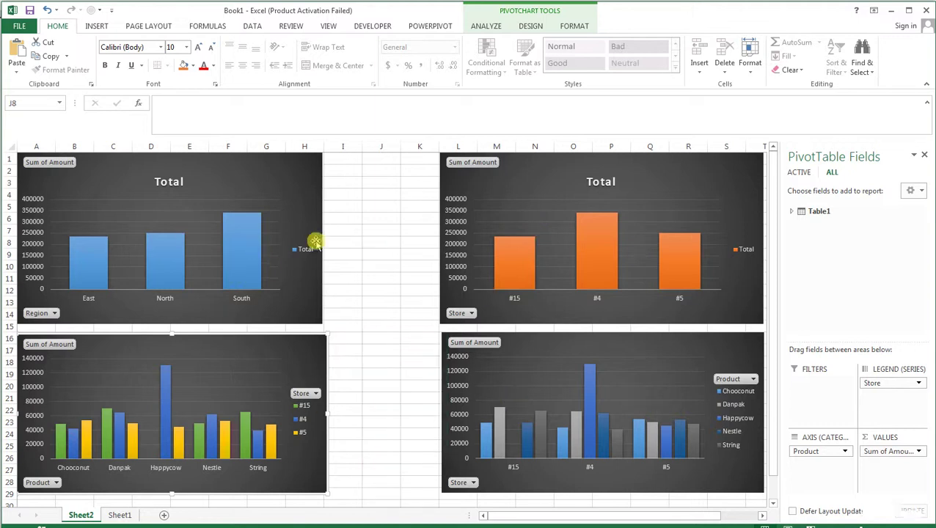
pyautogui.click(236, 202)
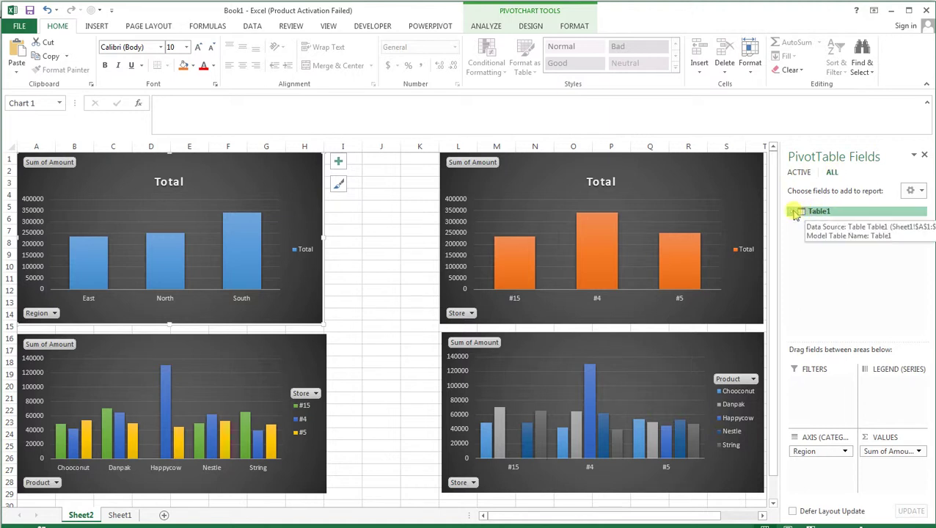
pyautogui.click(793, 211)
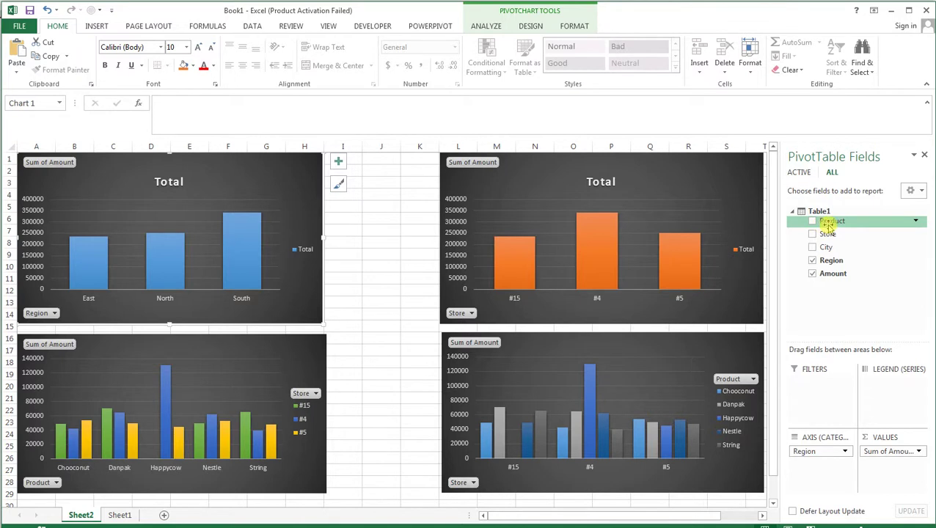
pyautogui.rightClick(828, 223)
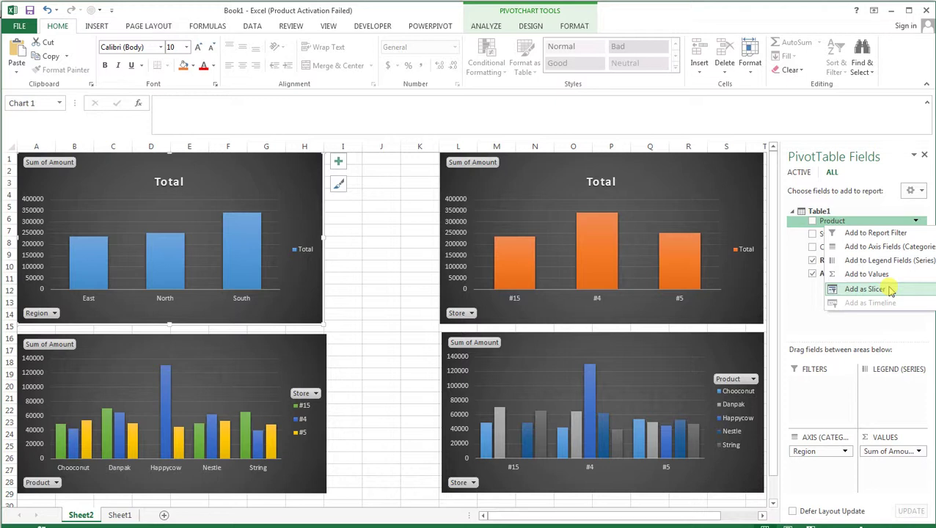
pyautogui.click(866, 289)
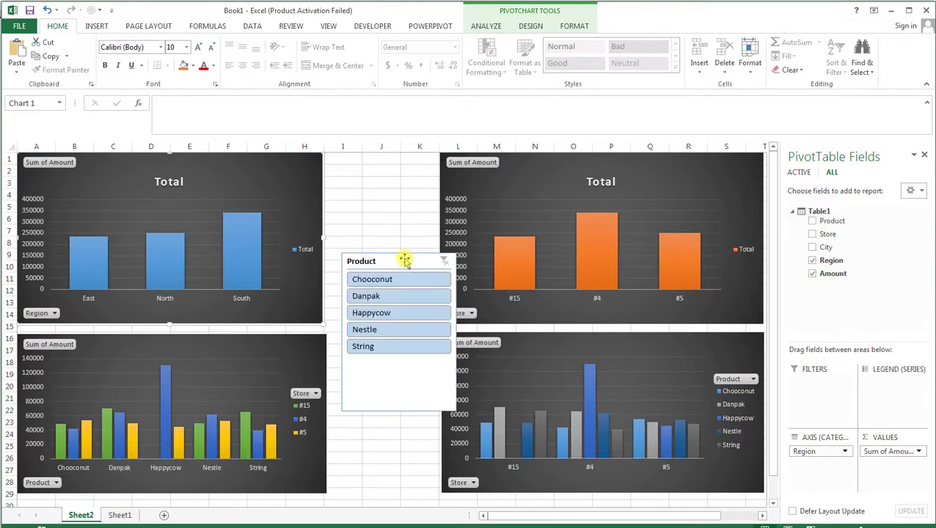
pyautogui.moveTo(404, 261); pyautogui.dragTo(386, 164)
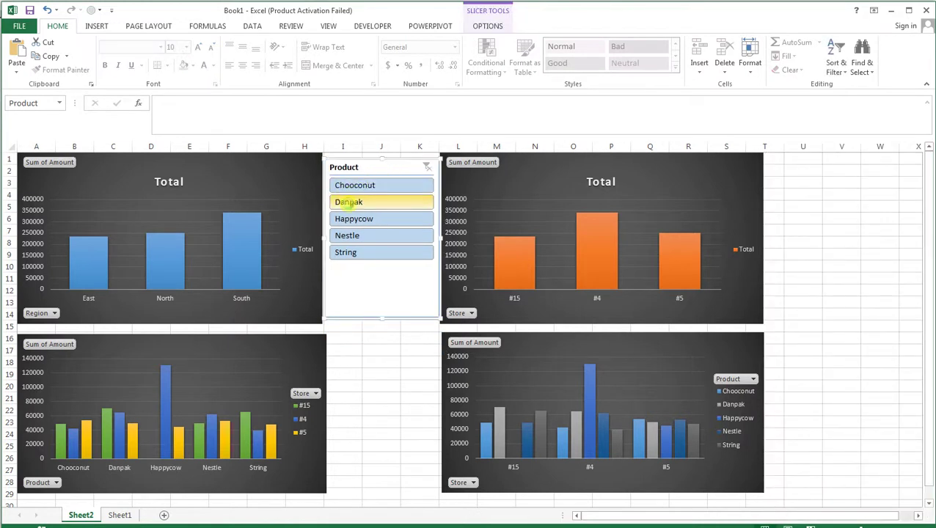
# Test the slicer with Danpak, Happycow, Nestle and String, then clear the filter
pyautogui.click(348, 203)
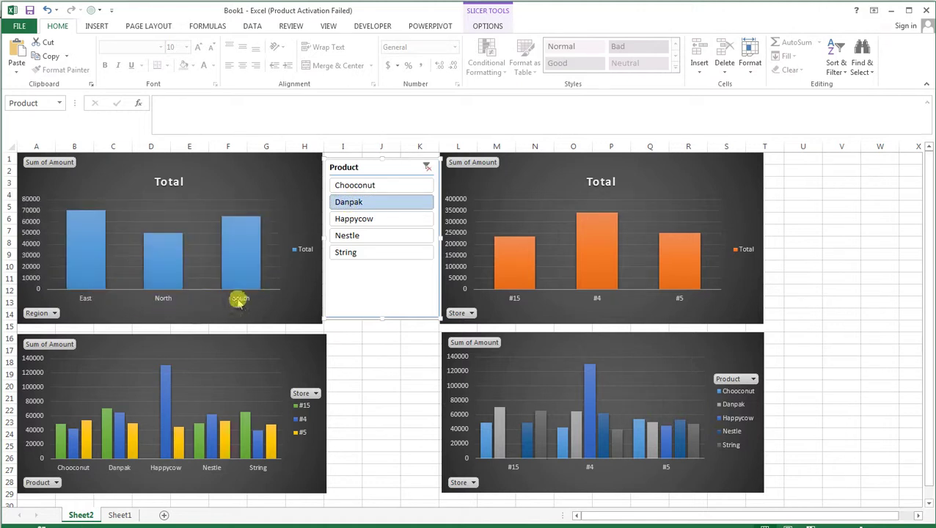
pyautogui.click(375, 213)
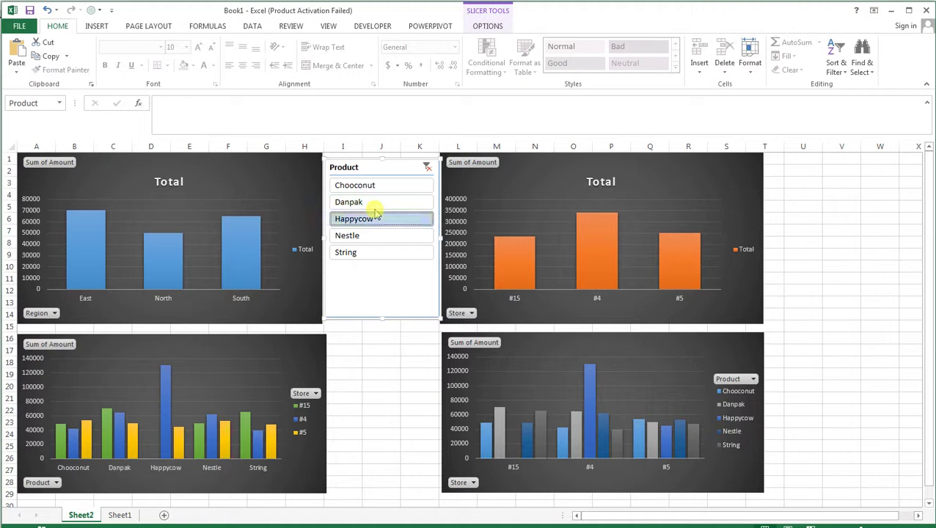
pyautogui.click(366, 235)
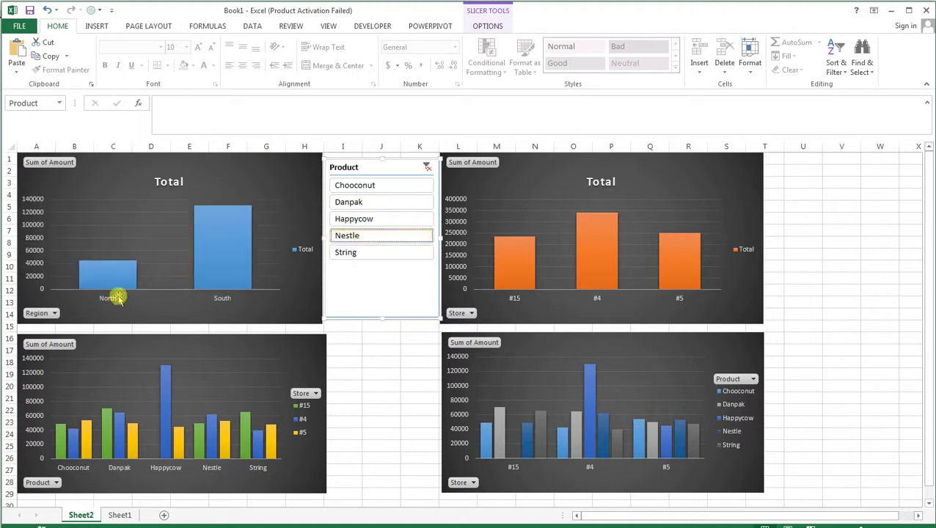
pyautogui.click(355, 254)
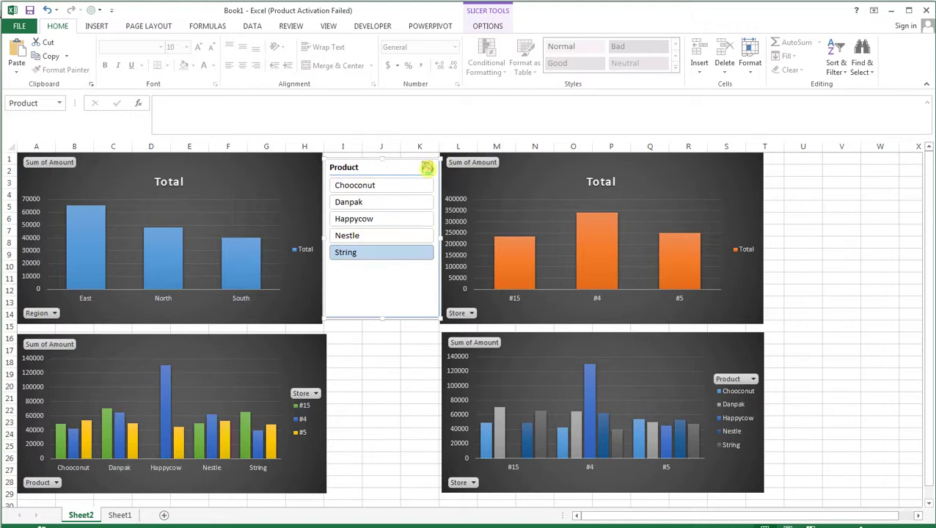
pyautogui.click(427, 168)
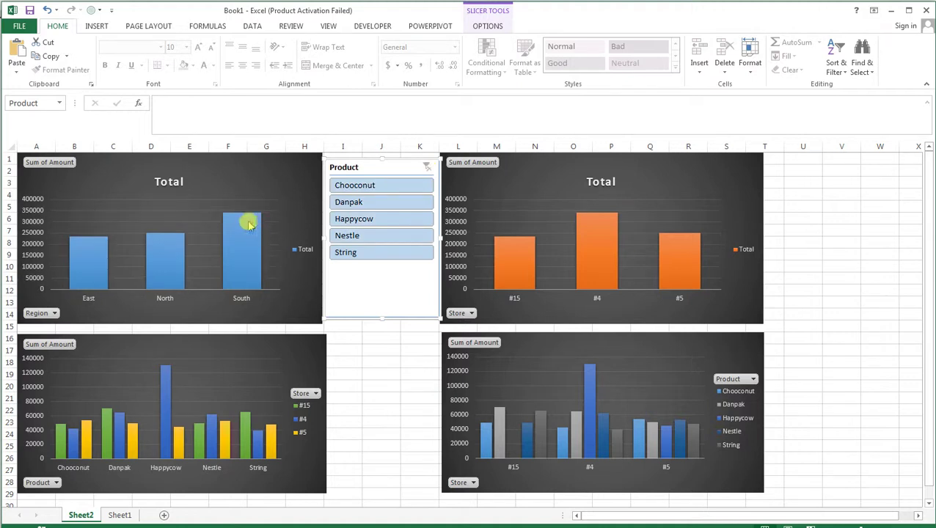
pyautogui.click(201, 223)
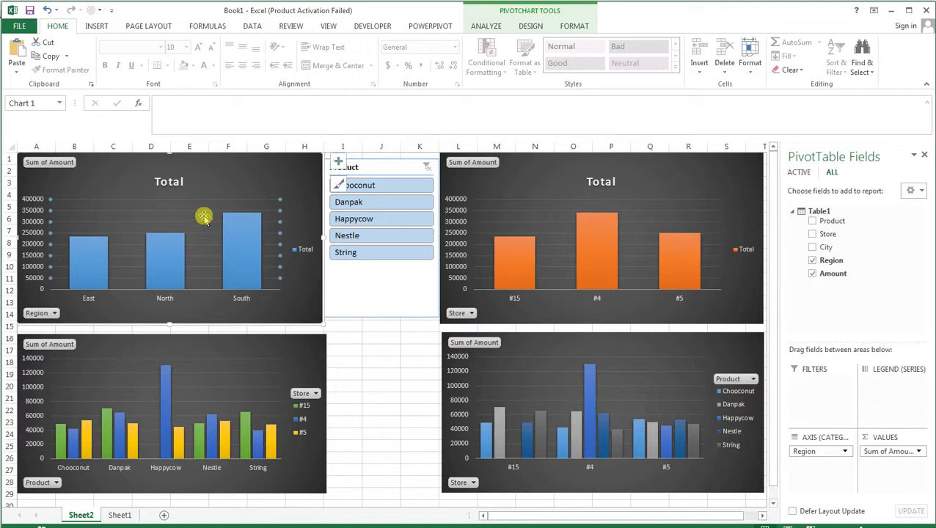
# Change the Region chart's type to Stacked Column
pyautogui.rightClick(204, 218)
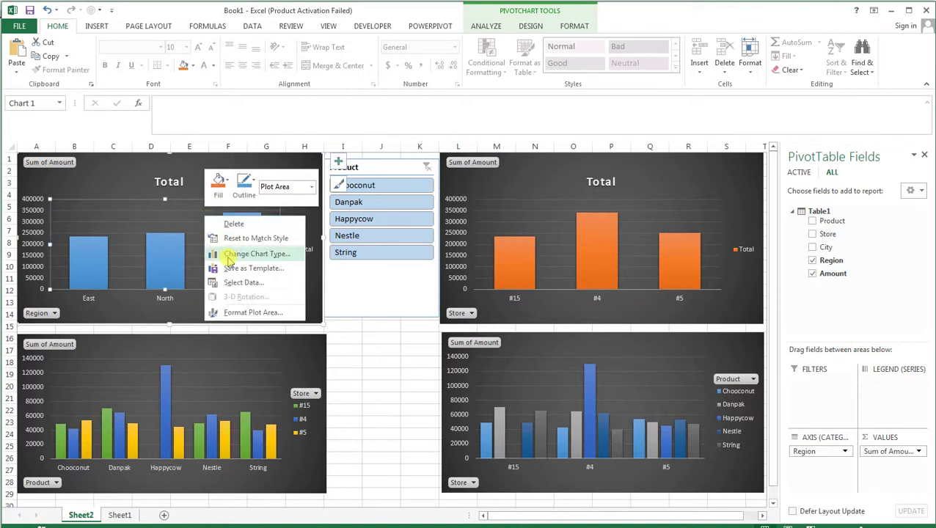
pyautogui.click(228, 257)
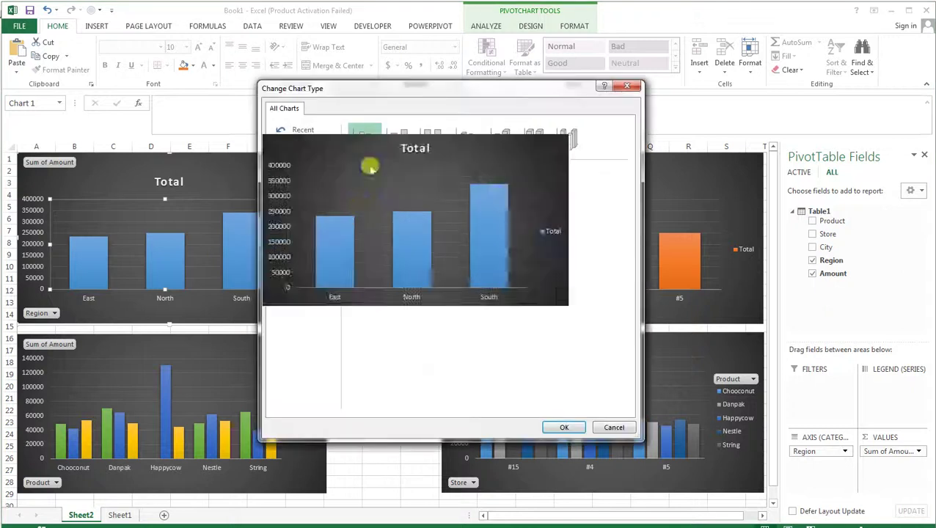
pyautogui.click(398, 141)
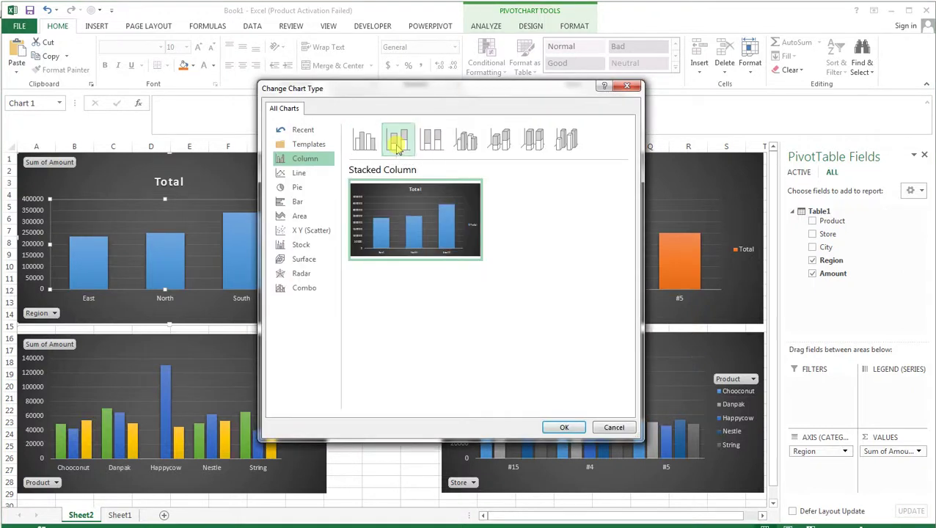
pyautogui.click(559, 427)
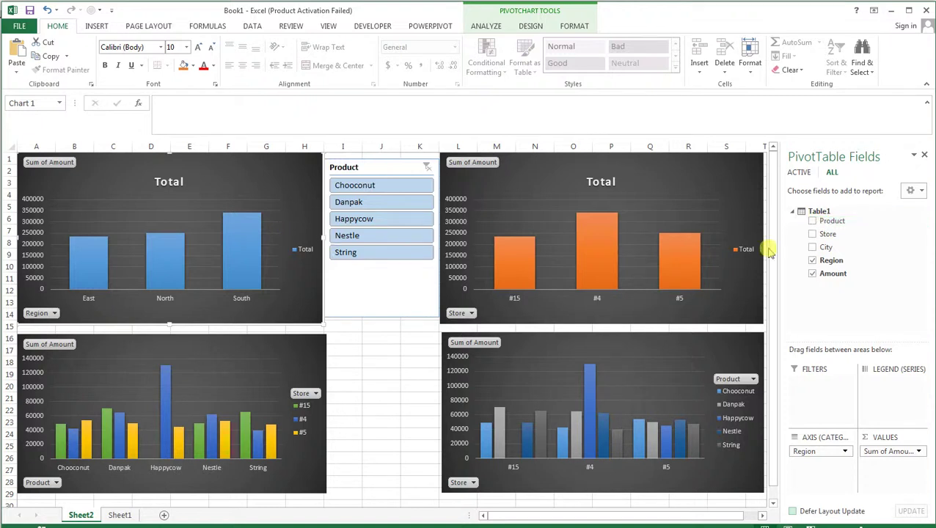
# Add Product to the Region chart's Legend (Series) so each column stacks by product
pyautogui.moveTo(817, 223)
pyautogui.mouseDown()
pyautogui.moveTo(885, 394)
pyautogui.moveTo(886, 383)
pyautogui.mouseUp()
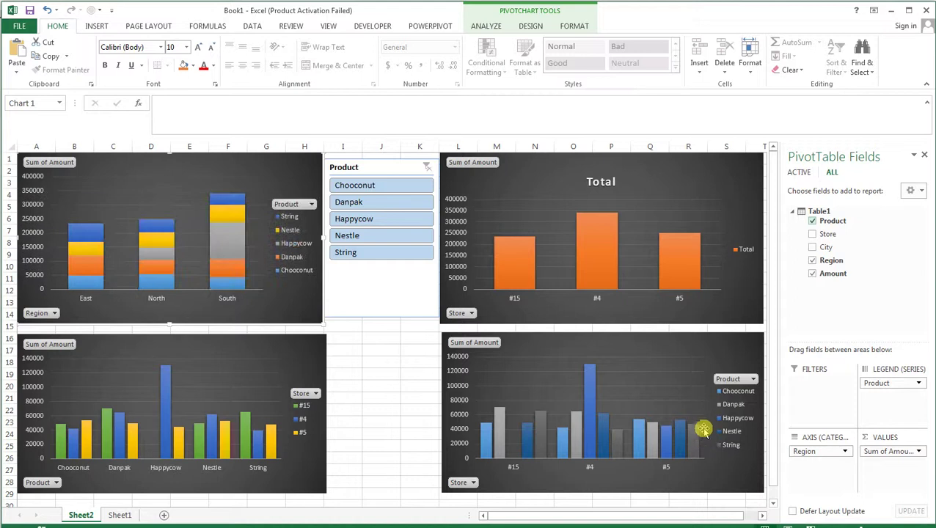